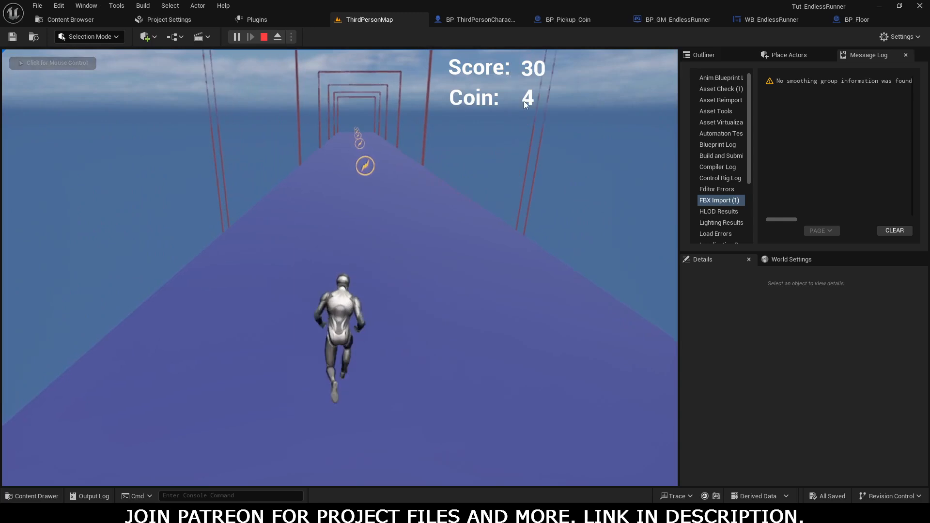
Play-test the endless runner level to examine the on-screen score and coin display, and end the play session
{"action": "left_click", "coordinate": [427, 181]}
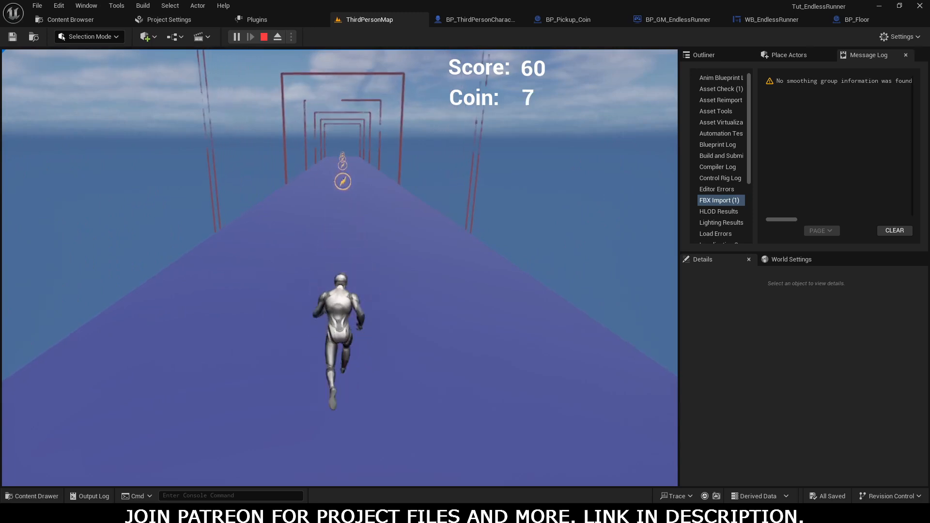
{"action": "key", "text": "shift+F1"}
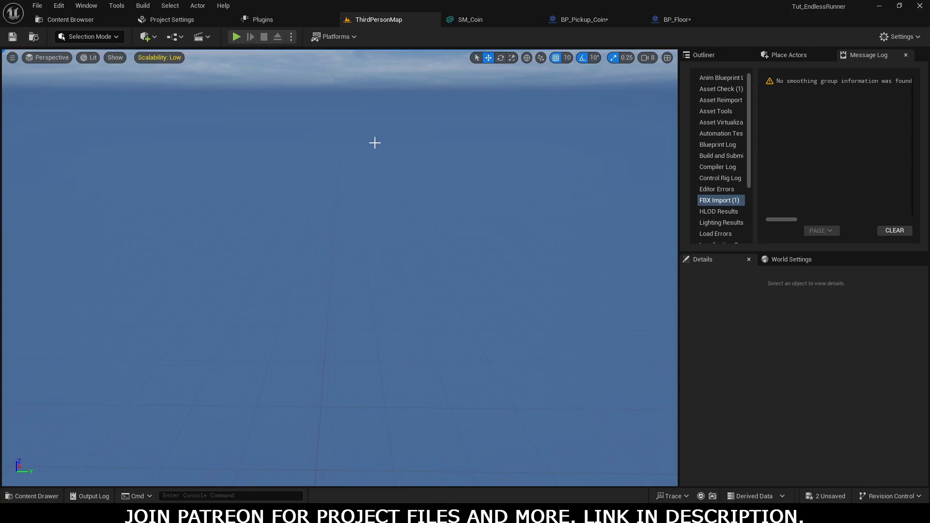
{"action": "left_click", "coordinate": [236, 37]}
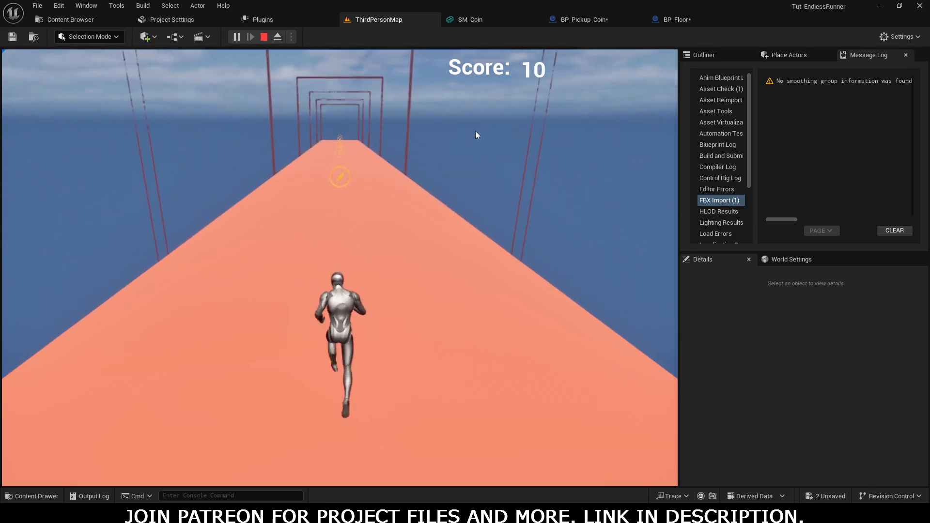
{"action": "key", "text": "Escape"}
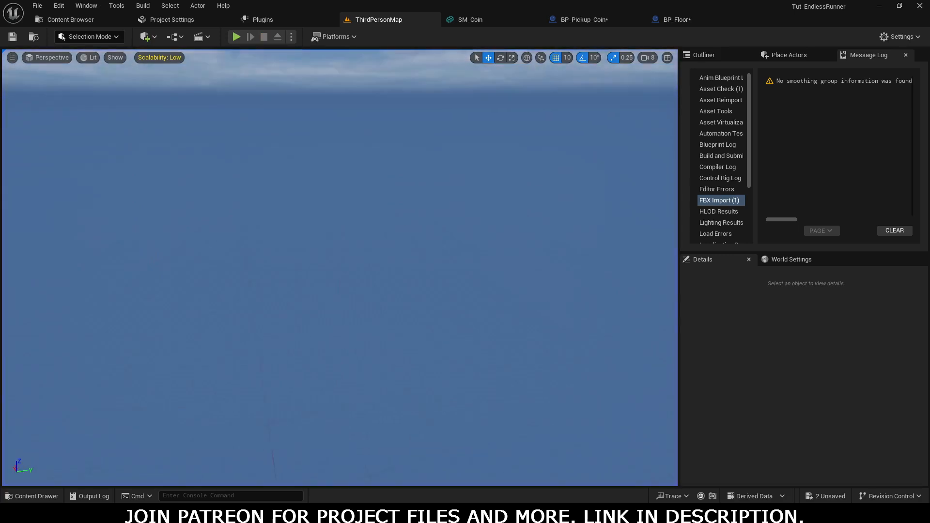
Close the BP_Pickup_Coin, BP_Floor and SM_Coin editors, leaving only the ThirdPersonMap level open
{"action": "left_click", "coordinate": [639, 19]}
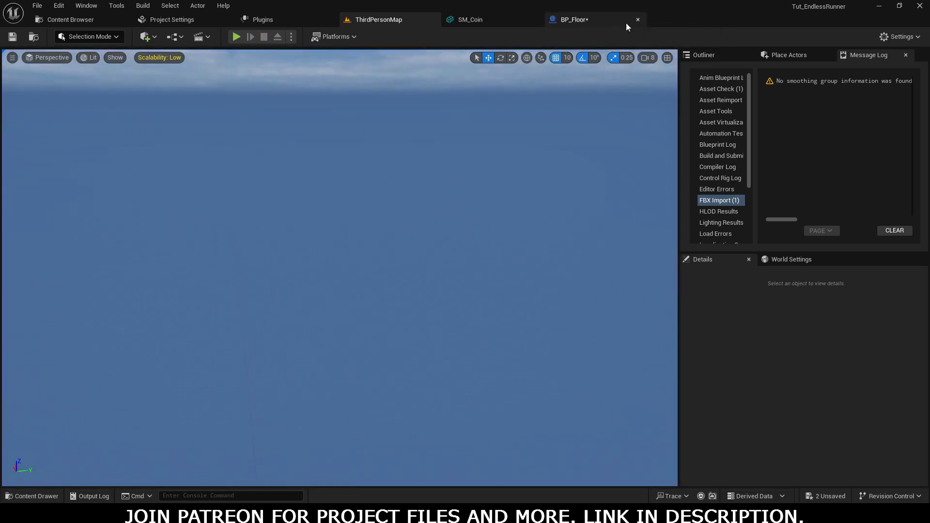
{"action": "left_click", "coordinate": [638, 20]}
{"action": "left_click", "coordinate": [536, 19]}
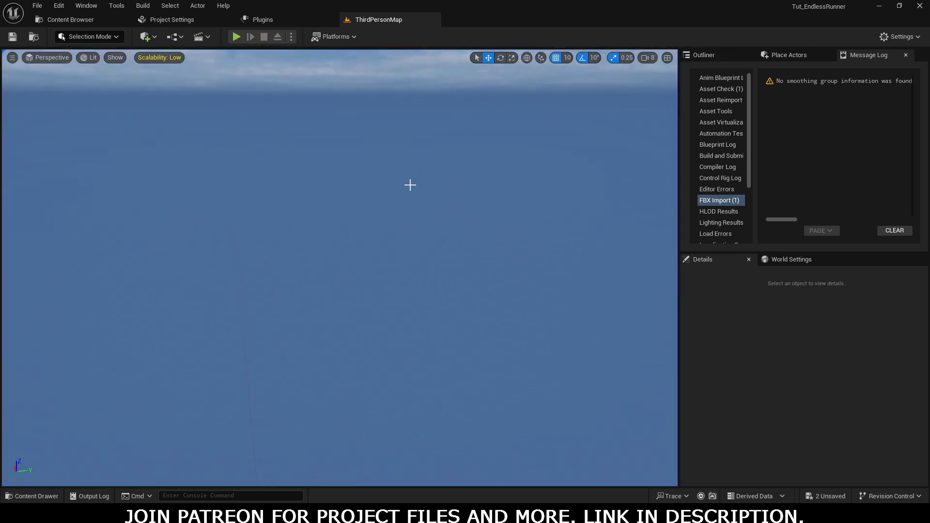
Open the BP_GM_EndlessRunner game mode from the ThirdPerson Blueprints folder and show its Event Graph
{"action": "key", "text": "ctrl+space"}
{"action": "left_click", "coordinate": [189, 309]}
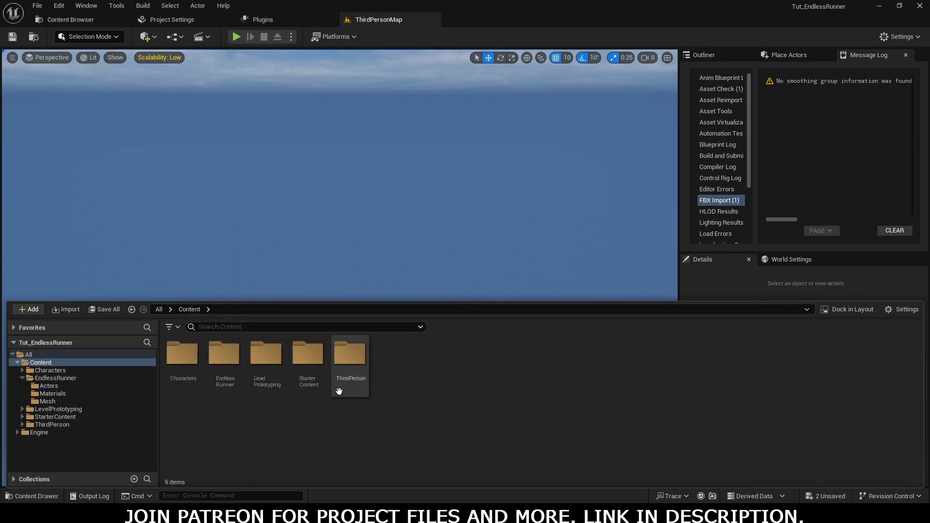
{"action": "double_click", "coordinate": [350, 377]}
{"action": "double_click", "coordinate": [182, 353]}
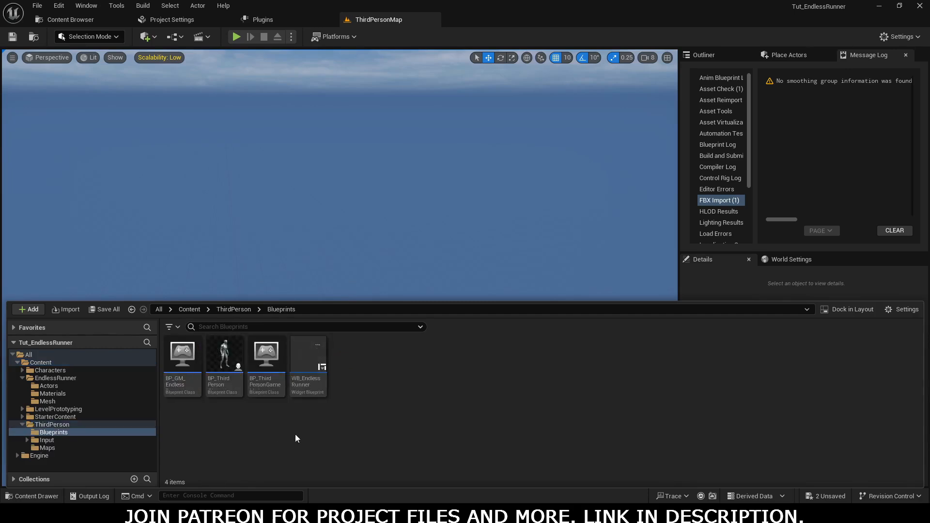
{"action": "left_click", "coordinate": [177, 382]}
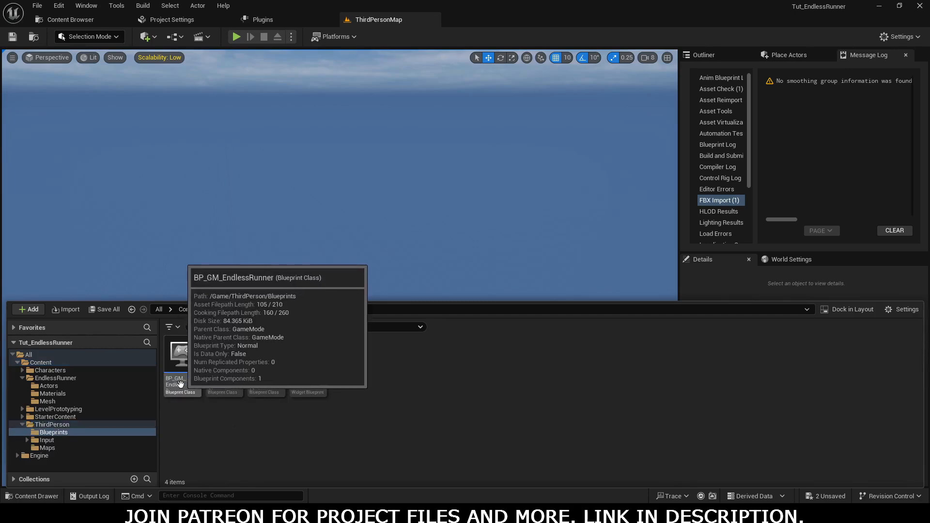
{"action": "double_click", "coordinate": [177, 384]}
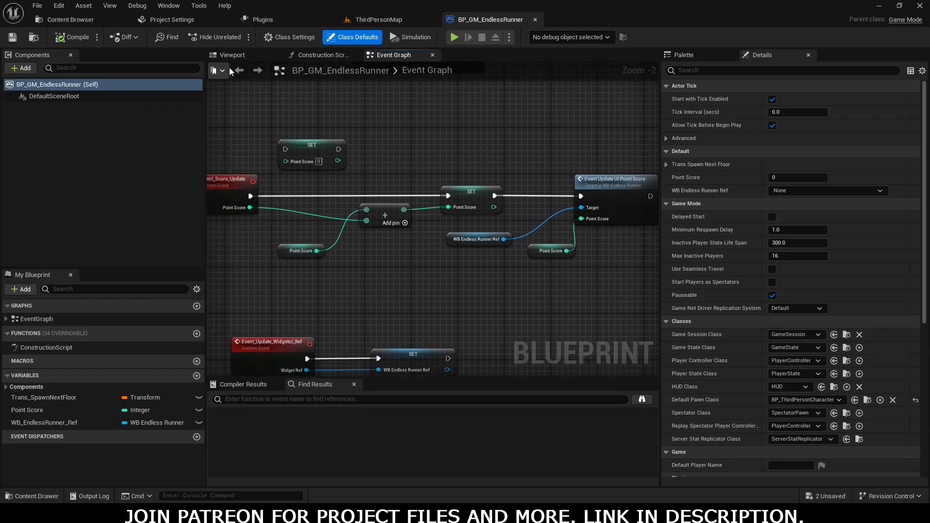
{"action": "left_click", "coordinate": [248, 56]}
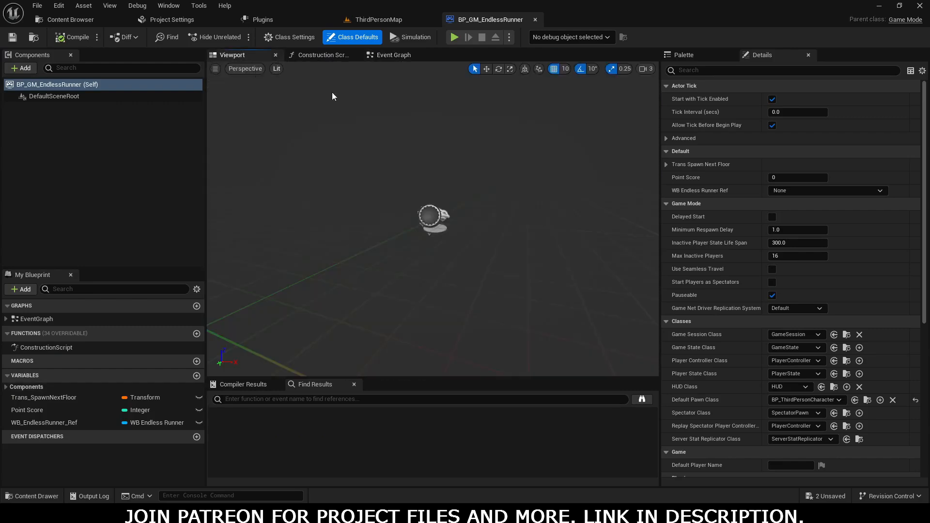
{"action": "left_click", "coordinate": [391, 55]}
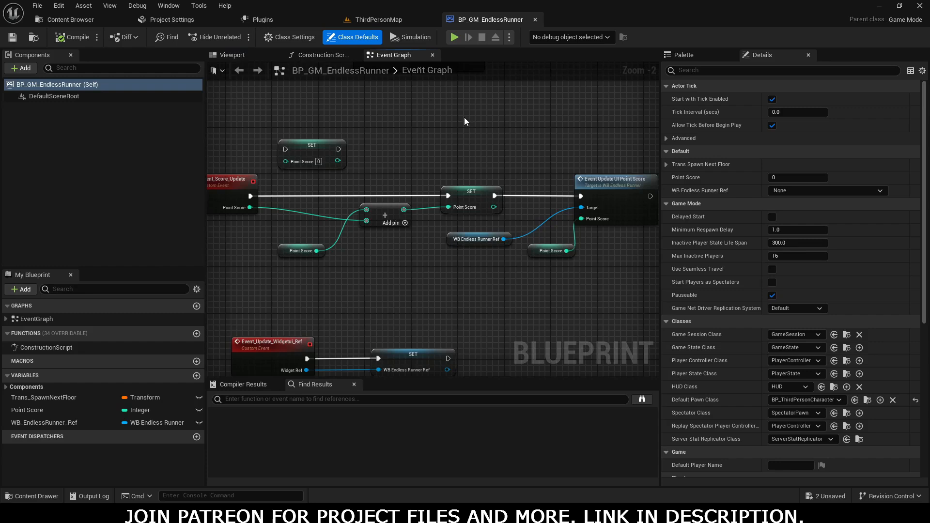
Open the WB_EndlessRunner widget blueprint from the ThirdPerson Blueprints folder in the designer
{"action": "key", "text": "ctrl+space"}
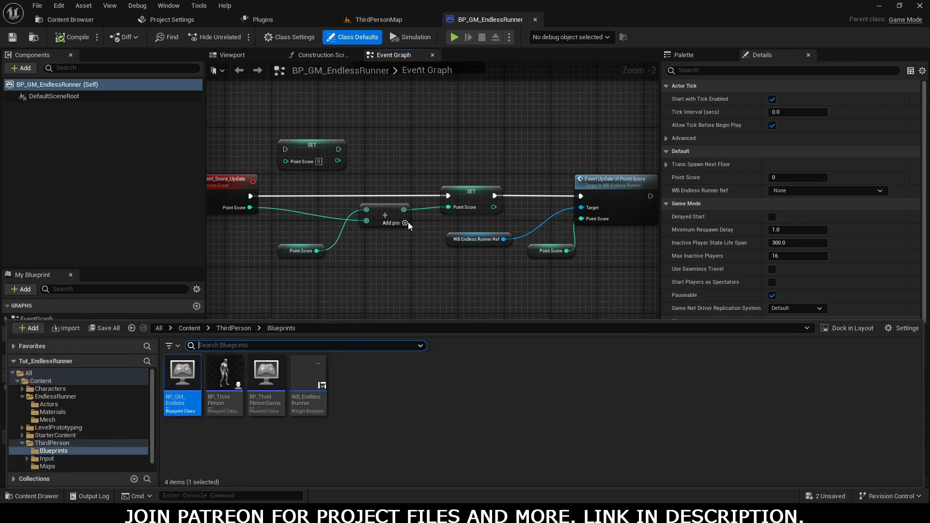
{"action": "double_click", "coordinate": [314, 407]}
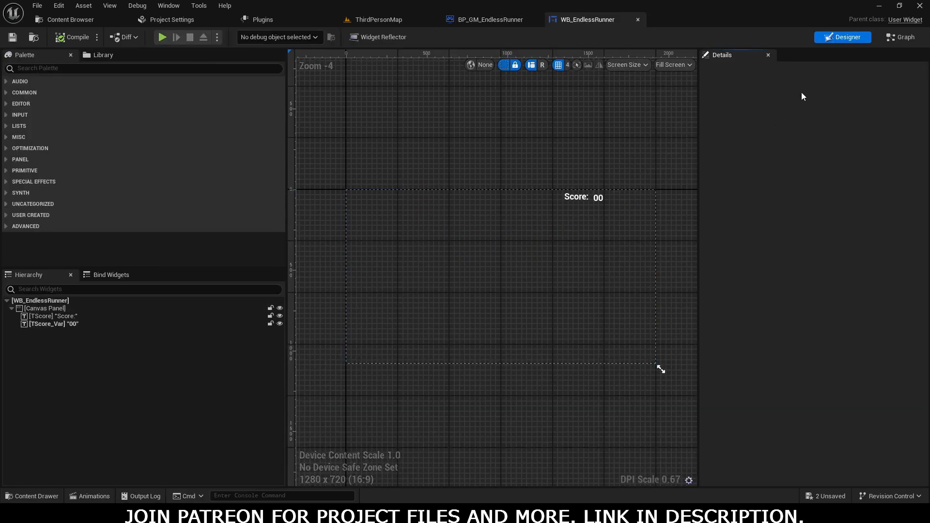
{"action": "right_click_drag", "start_coordinate": [511, 137], "coordinate": [518, 148]}
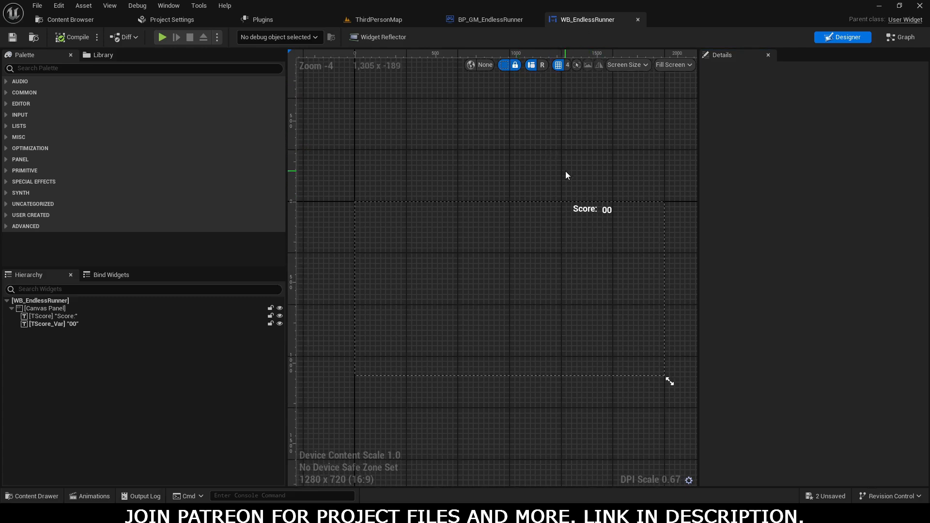
Nudge the TScore_Var text up to Position Y 16 so it lines up with the Score label
{"action": "left_click", "coordinate": [593, 203]}
{"action": "scroll", "coordinate": [593, 202], "scroll_direction": "up", "scroll_amount": 8}
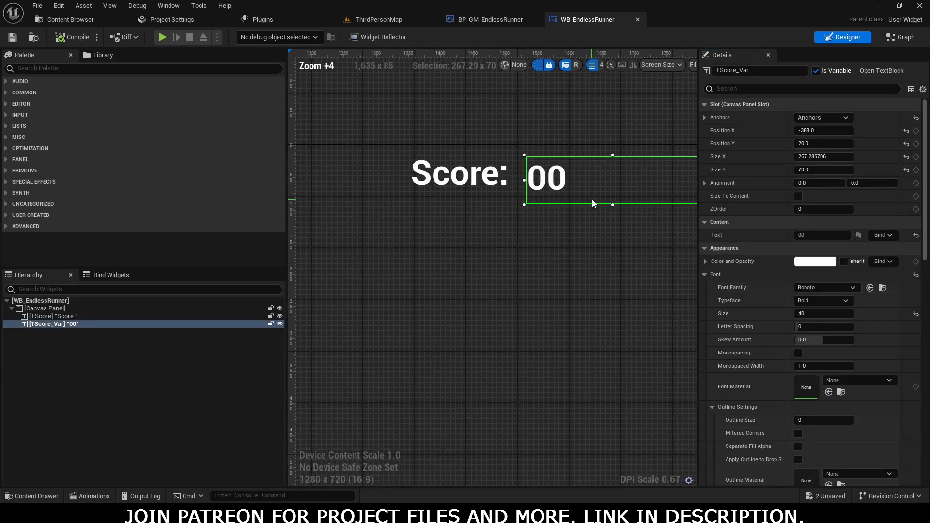
{"action": "key", "text": "Up"}
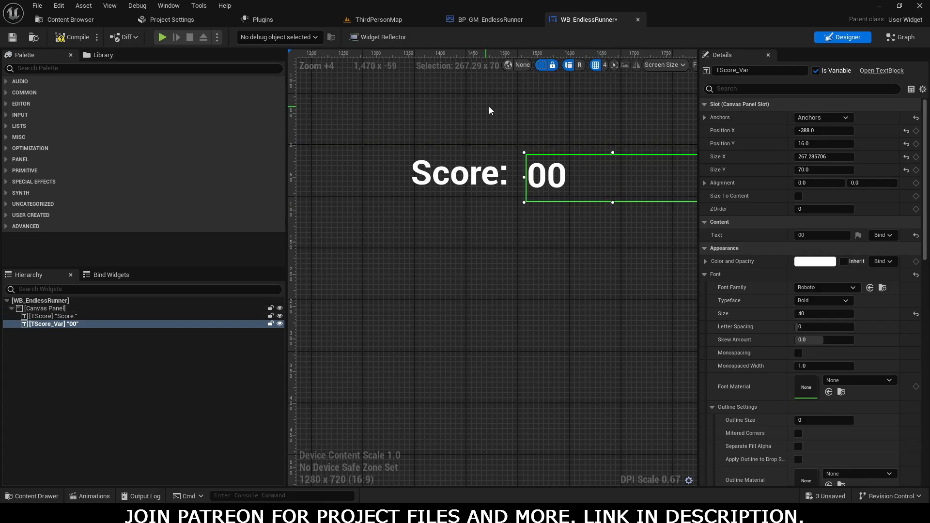
{"action": "left_click", "coordinate": [536, 121]}
Add two Text widgets side by side below the score row, at about X 1360, Y 88 and X 1596, Y 96
{"action": "scroll", "coordinate": [536, 120], "scroll_direction": "down", "scroll_amount": 5}
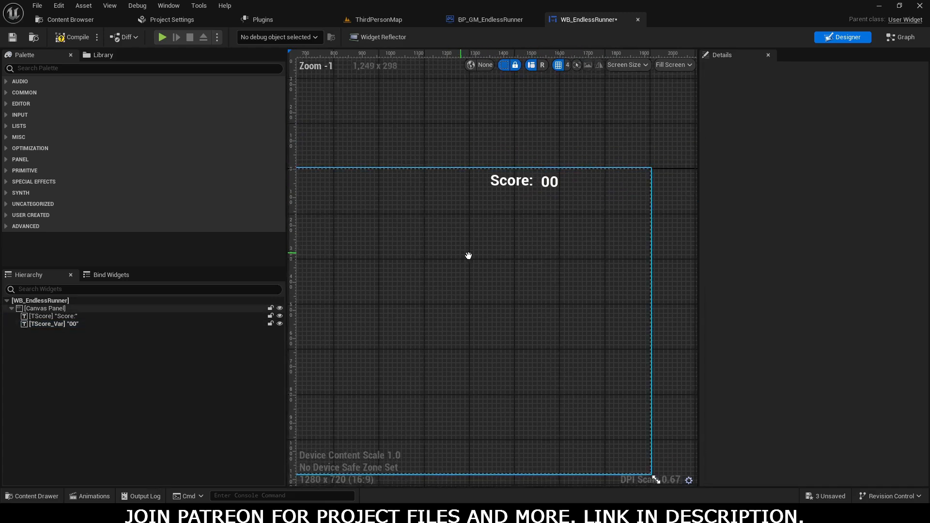
{"action": "left_click", "coordinate": [71, 70]}
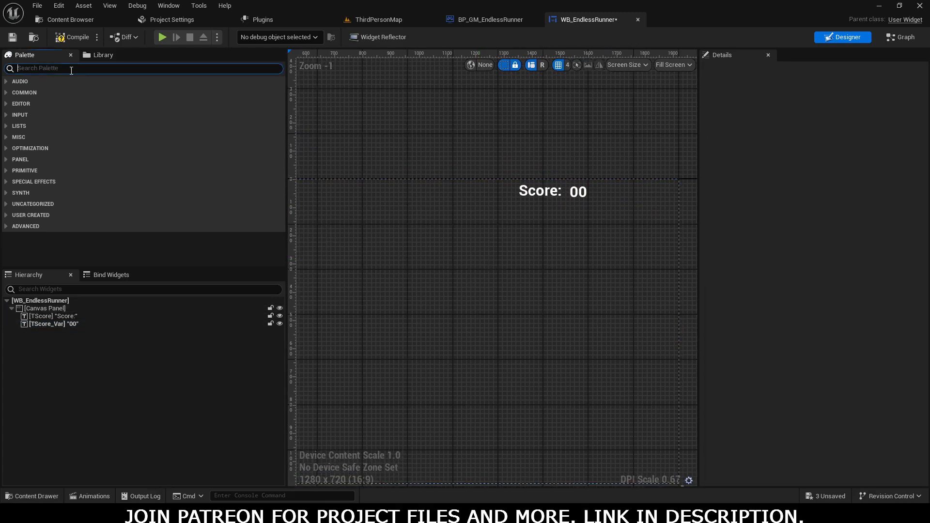
{"action": "type", "text": "text"}
{"action": "left_click_drag", "start_coordinate": [37, 102], "coordinate": [518, 203]}
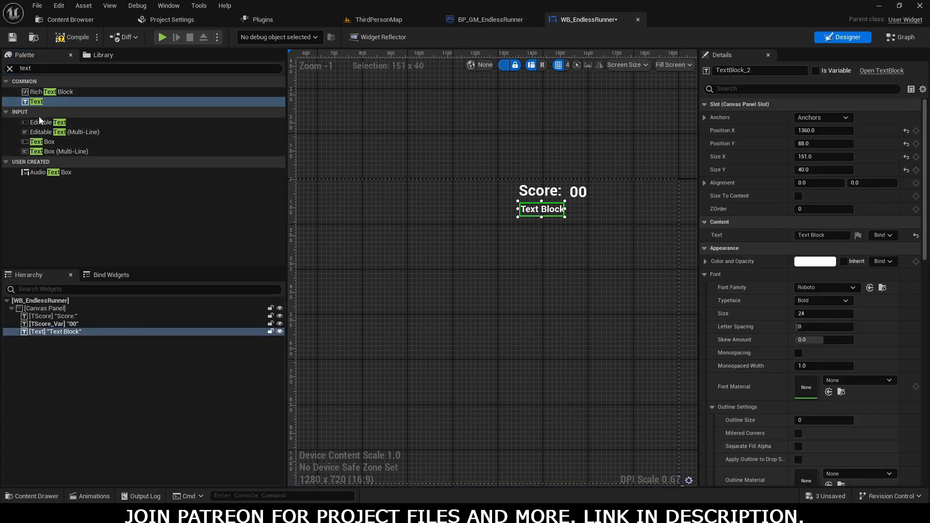
{"action": "left_click", "coordinate": [39, 103]}
{"action": "left_click_drag", "start_coordinate": [39, 102], "coordinate": [585, 204]}
Set the text of the new text block under the Score label to "Coin:" and rename the widget TCoin
{"action": "left_click", "coordinate": [542, 211]}
{"action": "left_click_drag", "start_coordinate": [826, 235], "coordinate": [784, 235]}
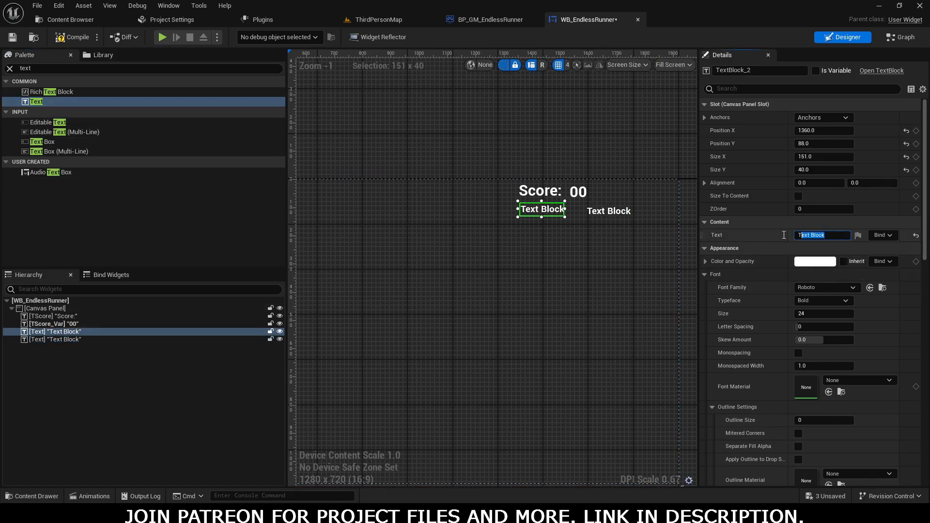
{"action": "type", "text": "Coin:"}
{"action": "left_click", "coordinate": [66, 332]}
{"action": "key", "text": "F2"}
{"action": "type", "text": "T"}
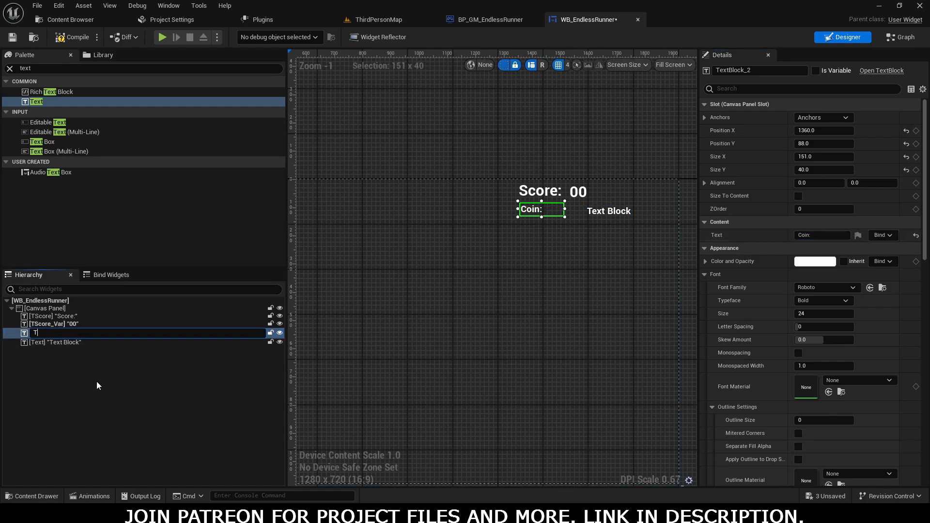
{"action": "type", "text": "Coin"}
{"action": "key", "text": "Return"}
Set the TCoin label's font size to 40 and enlarge its box to about 61 high
{"action": "left_click", "coordinate": [608, 213]}
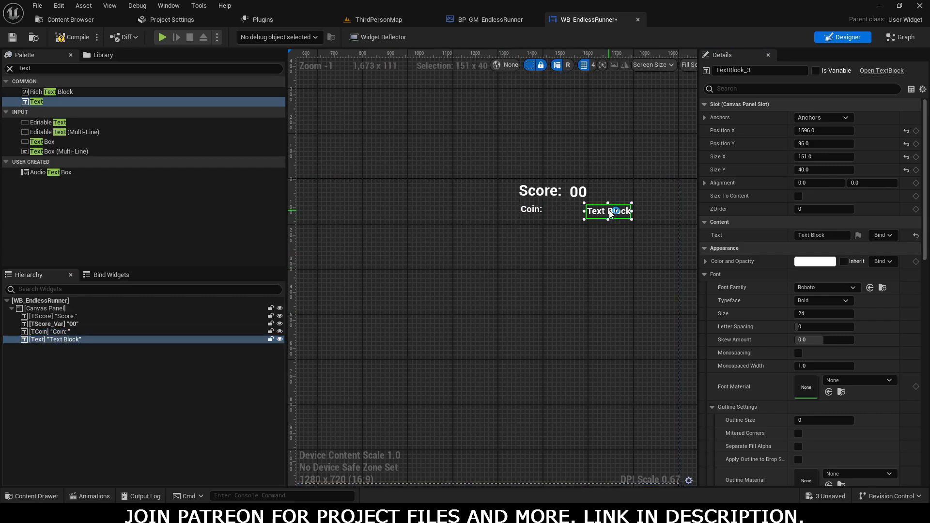
{"action": "left_click", "coordinate": [541, 209]}
{"action": "left_click", "coordinate": [540, 191]}
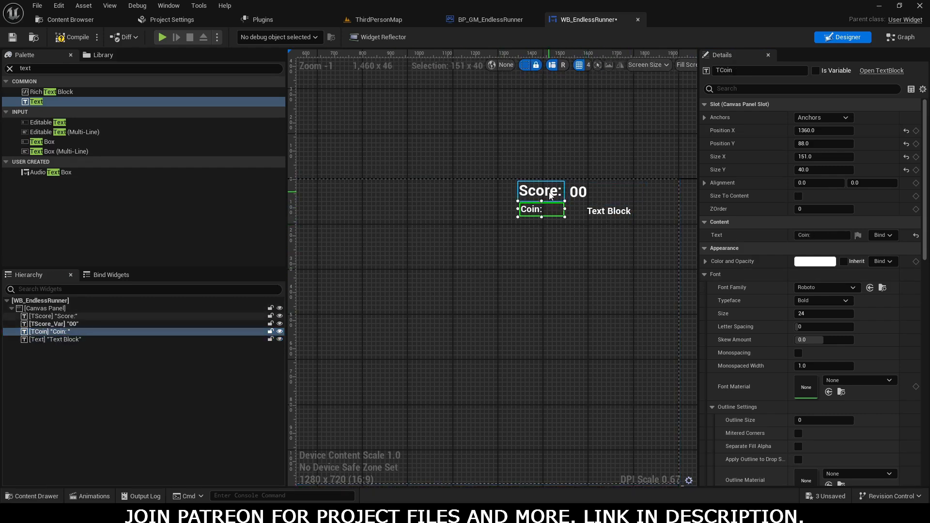
{"action": "left_click", "coordinate": [540, 208]}
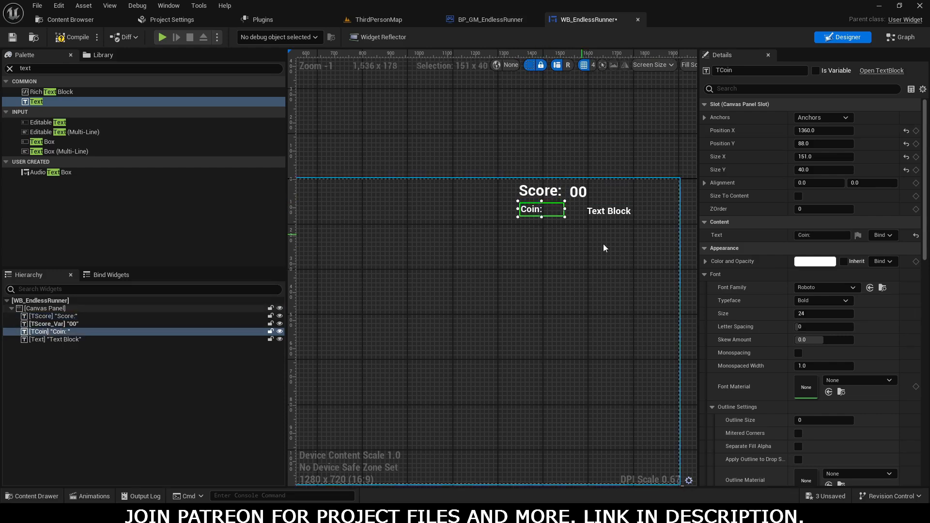
{"action": "left_click", "coordinate": [817, 314]}
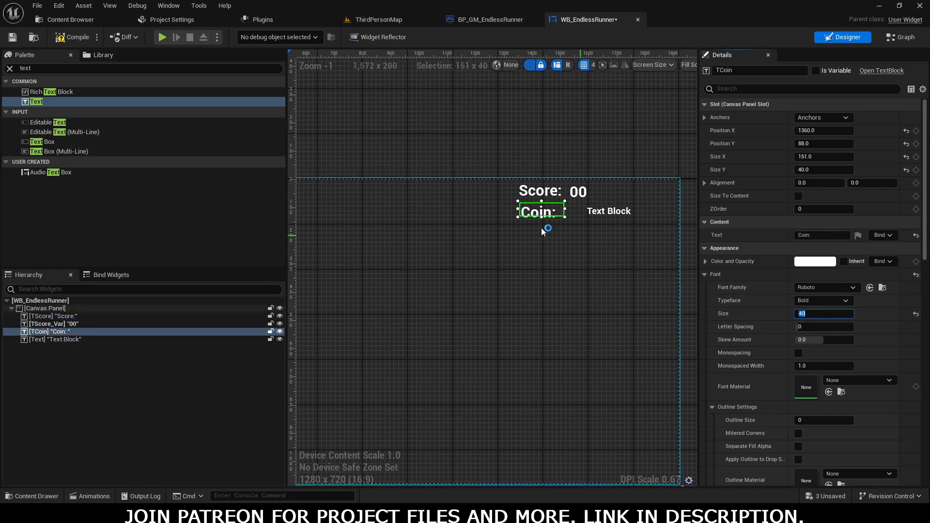
{"action": "scroll", "coordinate": [542, 227], "scroll_direction": "up", "scroll_amount": 4}
{"action": "left_click_drag", "start_coordinate": [562, 208], "coordinate": [563, 218]}
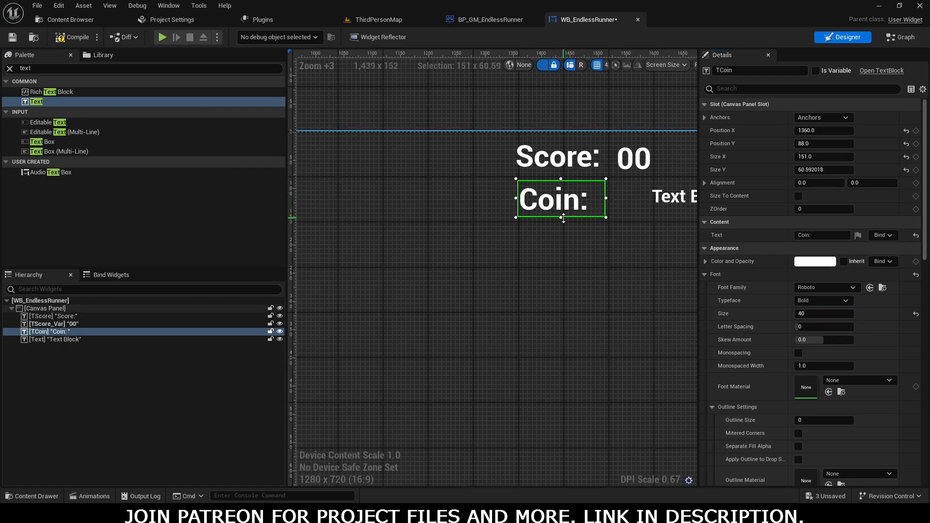
Set the second new text block's text to 00 and move it beside the Coin label, at about X 1536, Y 104
{"action": "right_click_drag", "start_coordinate": [631, 264], "coordinate": [571, 265]}
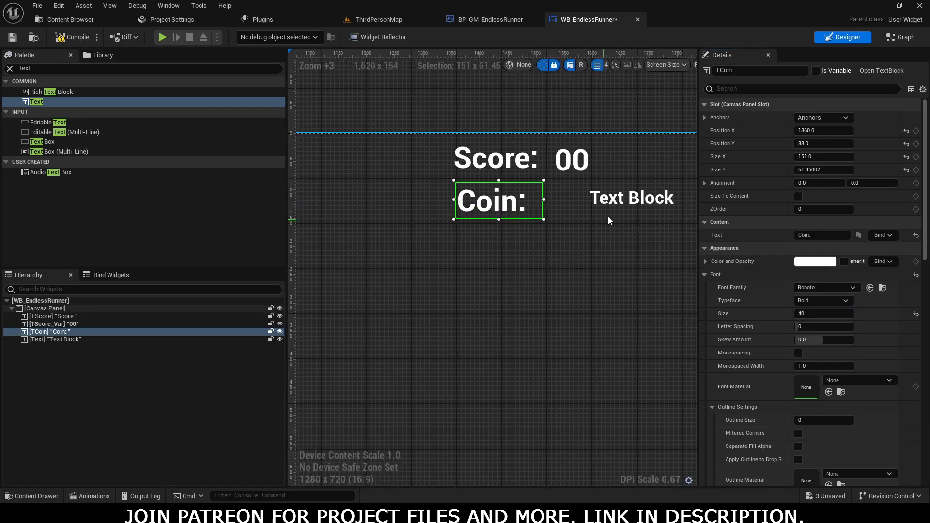
{"action": "left_click", "coordinate": [624, 198]}
{"action": "left_click", "coordinate": [838, 235]}
{"action": "left_click_drag", "start_coordinate": [838, 236], "coordinate": [705, 237]}
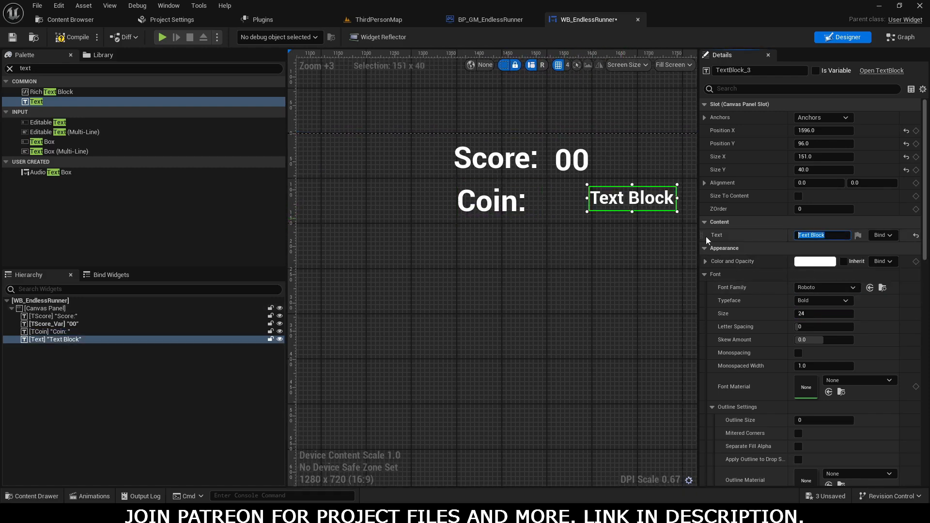
{"action": "type", "text": "00"}
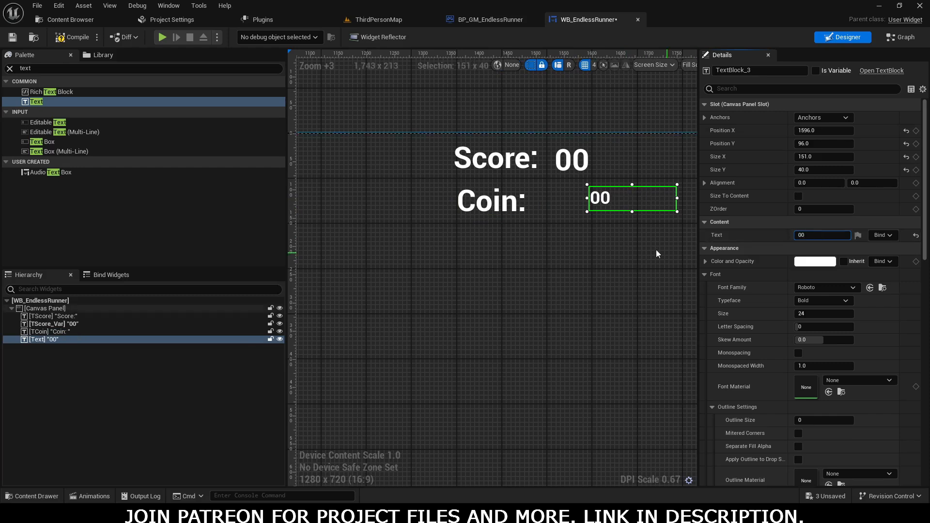
{"action": "left_click_drag", "start_coordinate": [600, 202], "coordinate": [568, 207]}
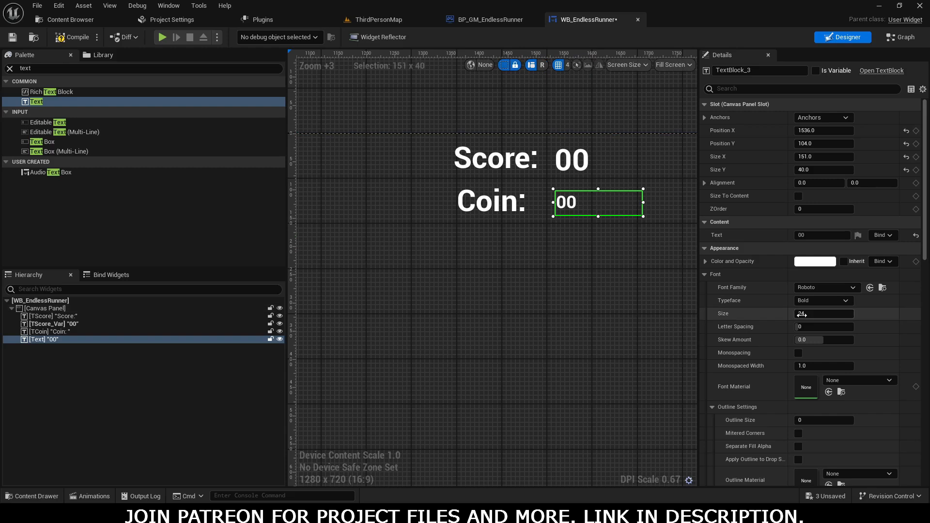
Set the coin value text's font size to 40, and resize its box to about 245 by 56 at X 1528, Y 92
{"action": "left_click", "coordinate": [808, 314]}
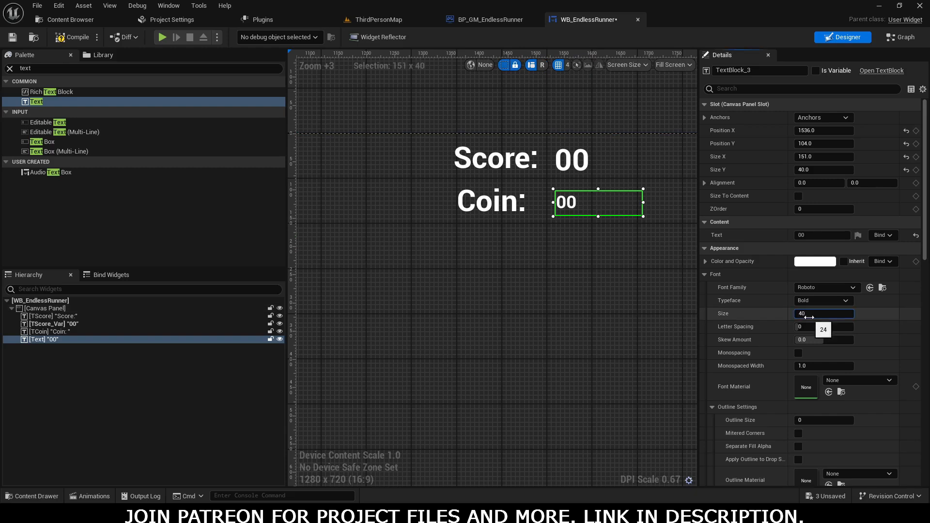
{"action": "type", "text": "40"}
{"action": "key", "text": "Return"}
{"action": "left_click_drag", "start_coordinate": [599, 216], "coordinate": [695, 207]}
{"action": "left_click_drag", "start_coordinate": [582, 214], "coordinate": [577, 207]}
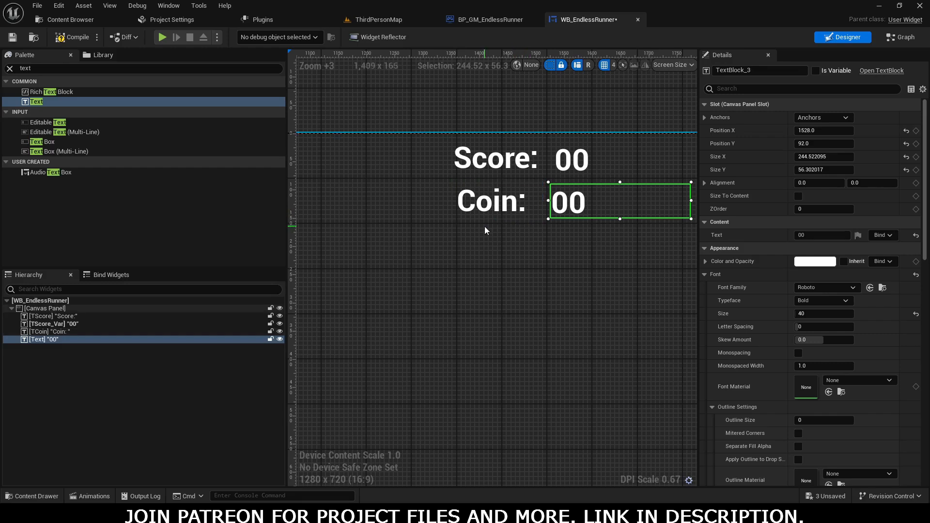
Rename the coin value text block in the hierarchy to TCoin_Var
{"action": "double_click", "coordinate": [54, 338]}
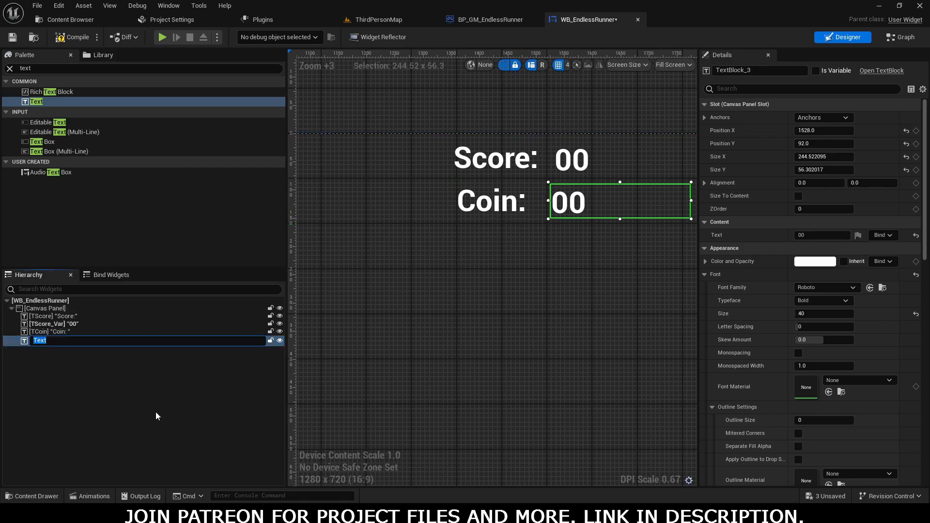
{"action": "type", "text": "TCoin"}
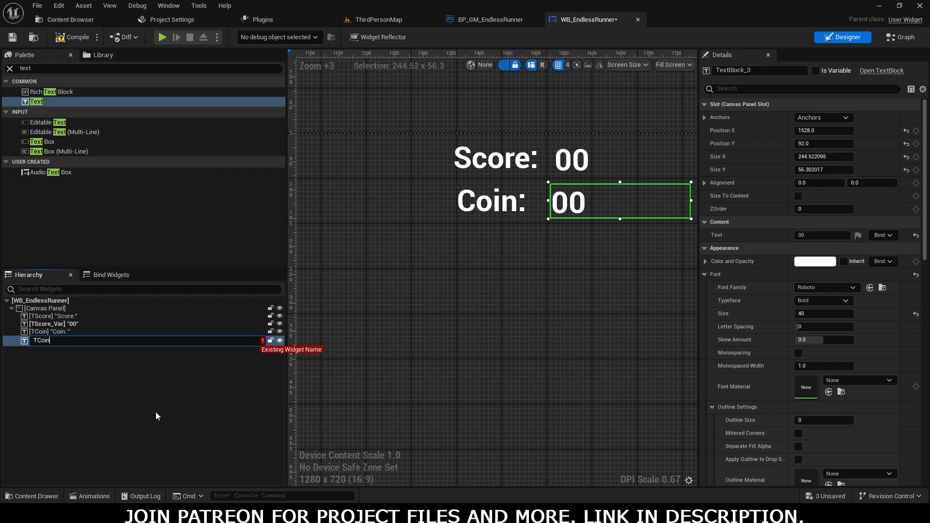
{"action": "type", "text": "_Var"}
{"action": "key", "text": "Return"}
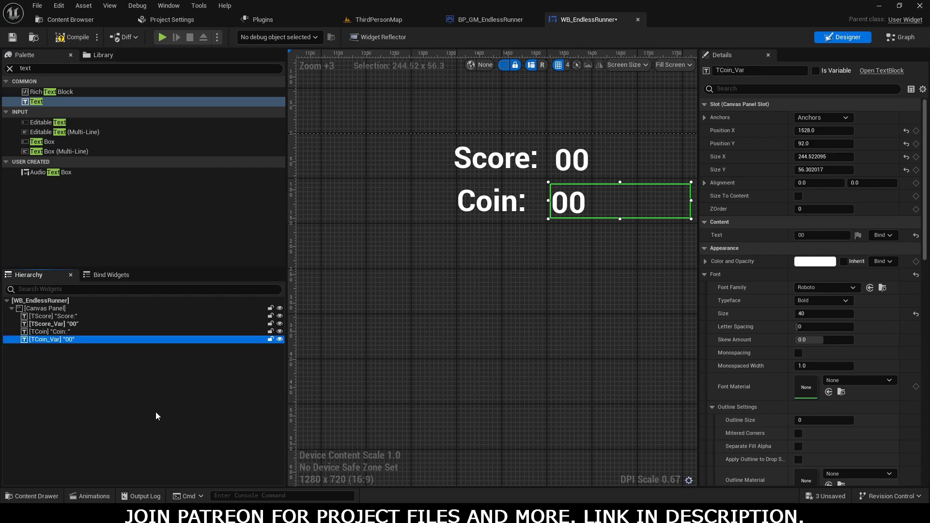
Expose the TCoin_Var text block as a variable
{"action": "left_click", "coordinate": [41, 334]}
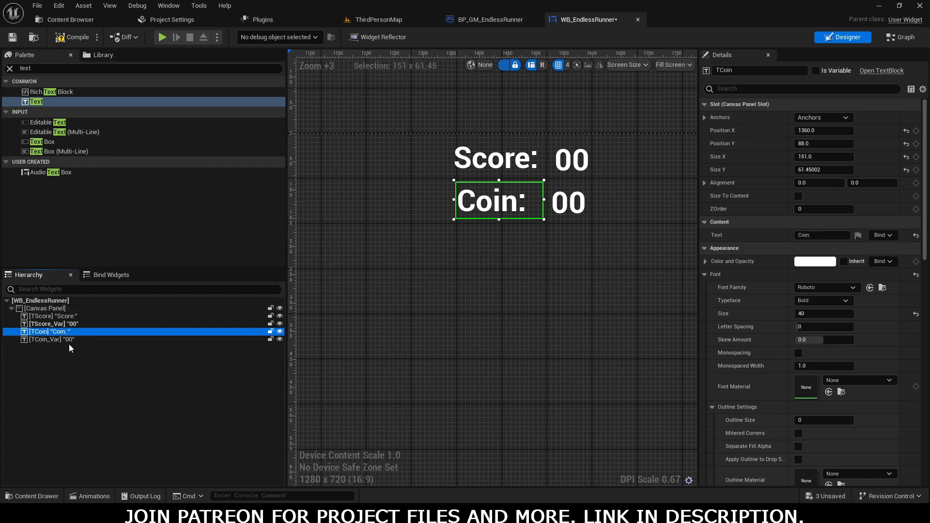
{"action": "left_click", "coordinate": [43, 340]}
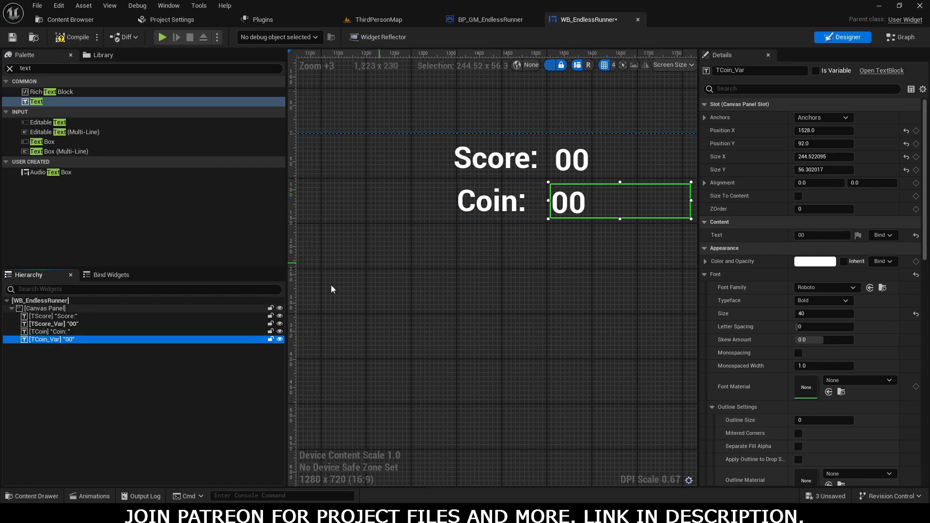
{"action": "left_click", "coordinate": [62, 340]}
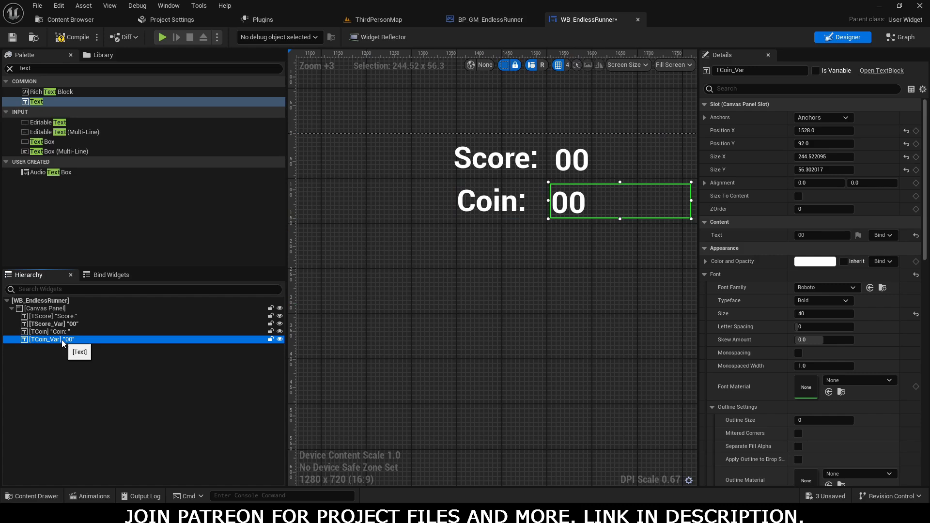
{"action": "key", "text": "Return"}
{"action": "left_click", "coordinate": [63, 342]}
{"action": "left_click", "coordinate": [820, 72]}
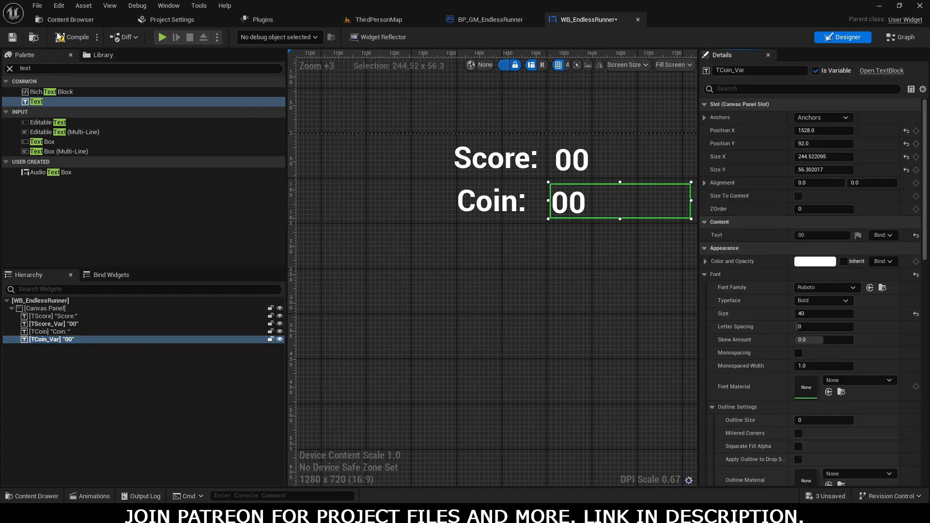
Anchor the TCoin_Var and TCoin text blocks to the canvas's top-right corner
{"action": "scroll", "coordinate": [411, 270], "scroll_direction": "down", "scroll_amount": 7}
{"action": "right_click_drag", "start_coordinate": [411, 271], "coordinate": [627, 268]}
{"action": "scroll", "coordinate": [536, 236], "scroll_direction": "up", "scroll_amount": 4}
{"action": "scroll", "coordinate": [596, 266], "scroll_direction": "down", "scroll_amount": 1}
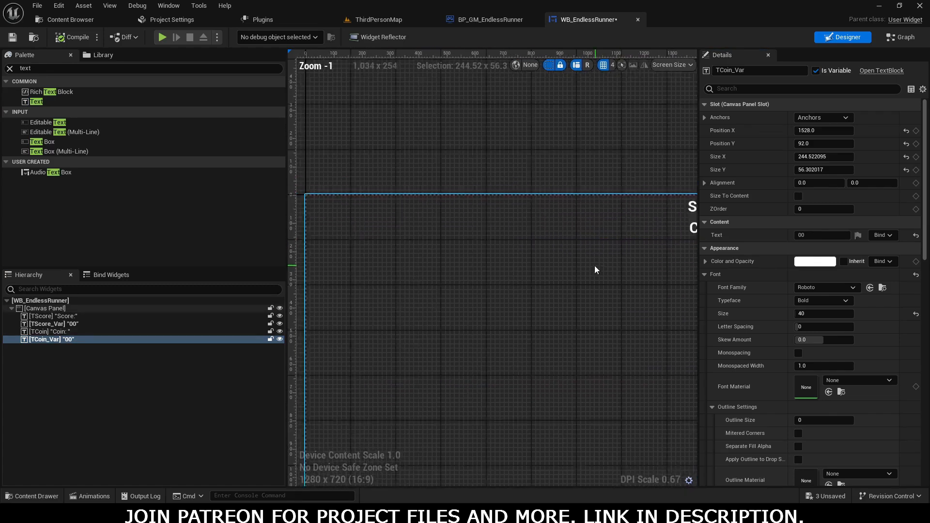
{"action": "scroll", "coordinate": [595, 270], "scroll_direction": "down", "scroll_amount": 3}
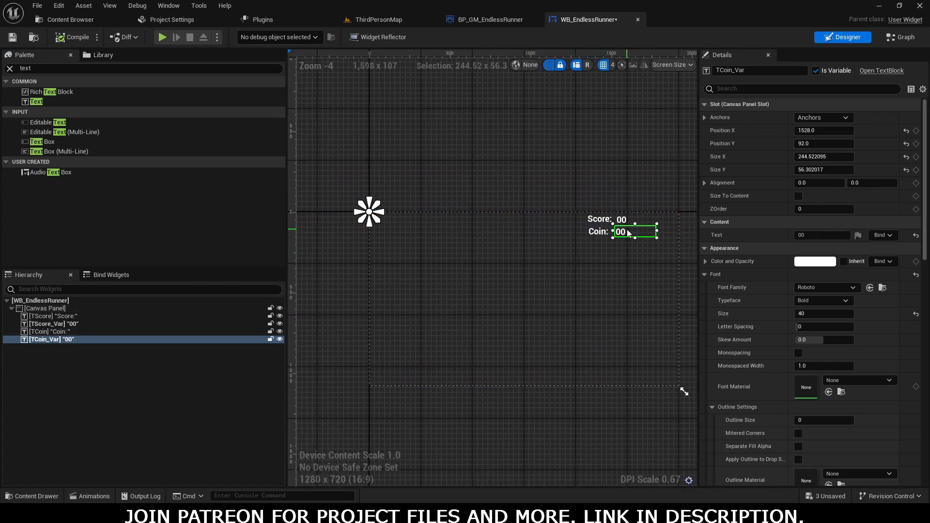
{"action": "left_click", "coordinate": [827, 117]}
{"action": "left_click", "coordinate": [871, 143]}
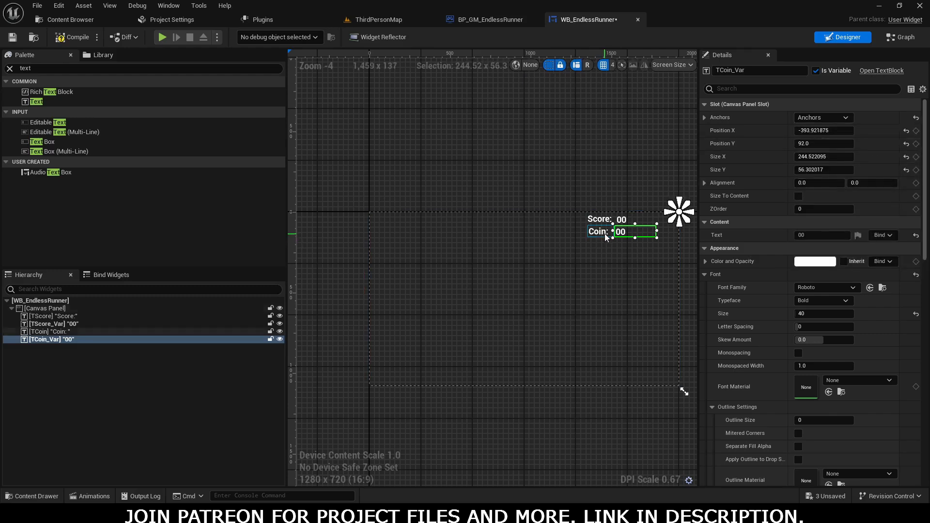
{"action": "left_click", "coordinate": [604, 236]}
{"action": "left_click", "coordinate": [822, 118]}
{"action": "left_click", "coordinate": [873, 141]}
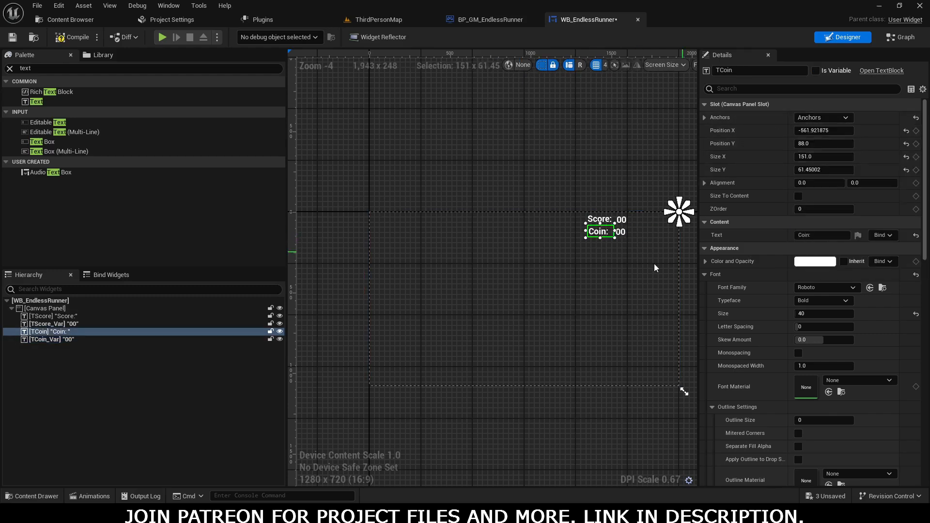
Save all modified assets, including the WB_EndlessRunner widget
{"action": "right_click_drag", "start_coordinate": [654, 268], "coordinate": [580, 264]}
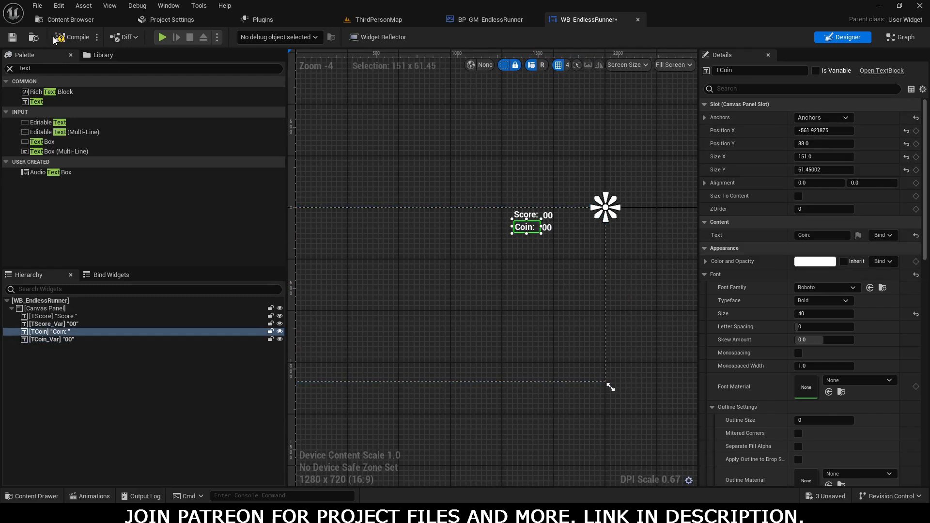
{"action": "left_click", "coordinate": [37, 6]}
{"action": "left_click", "coordinate": [60, 74]}
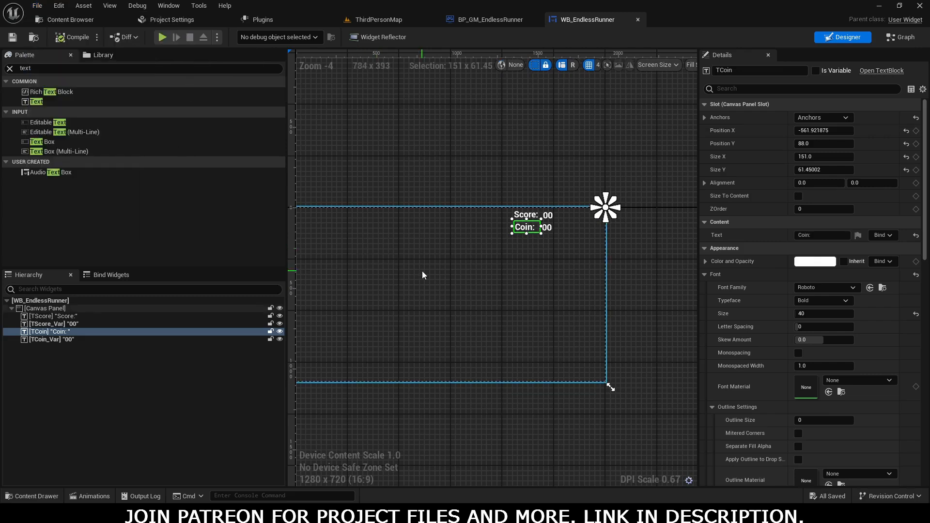
Open the BP_ThirdPersonCharacter Blueprint and place its editor directly before BP_GM_EndlessRunner
{"action": "right_click_drag", "start_coordinate": [423, 272], "coordinate": [469, 276]}
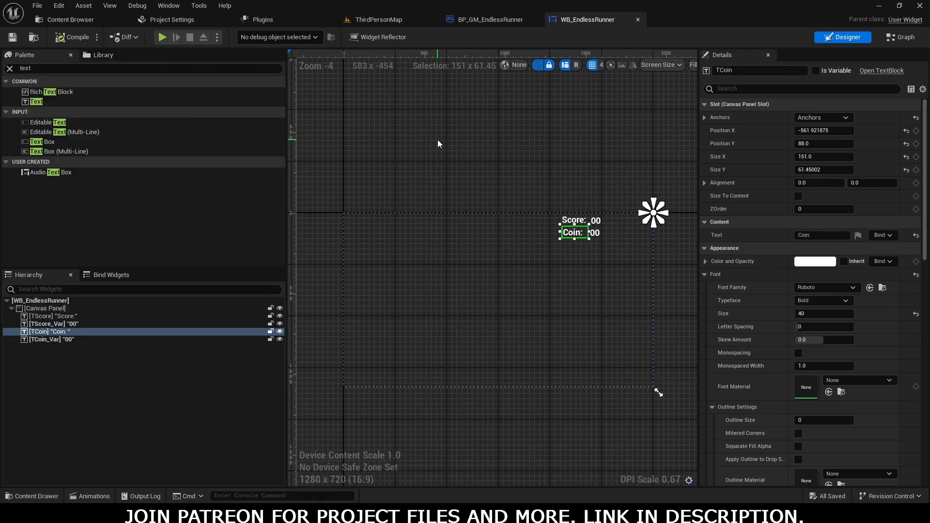
{"action": "right_click_drag", "start_coordinate": [440, 144], "coordinate": [464, 146]}
{"action": "key", "text": "ctrl+space"}
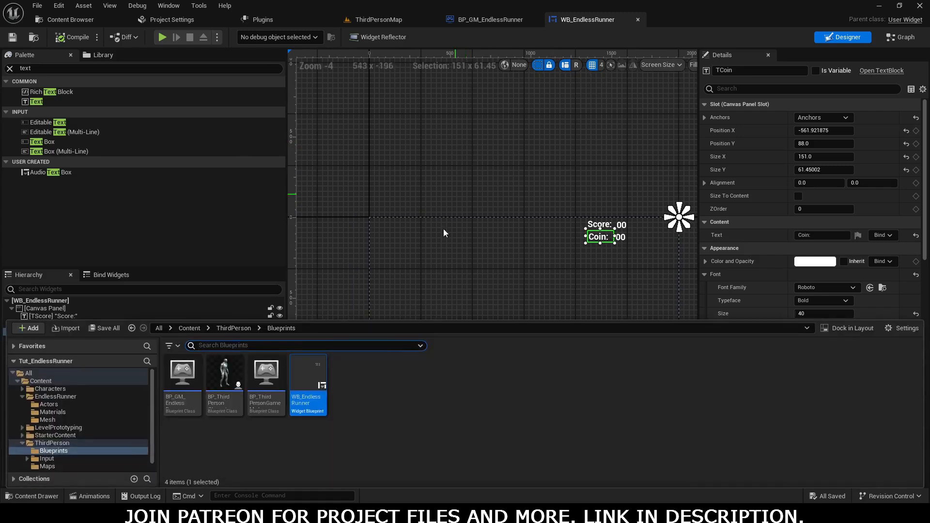
{"action": "left_click", "coordinate": [226, 382]}
{"action": "double_click", "coordinate": [226, 382]}
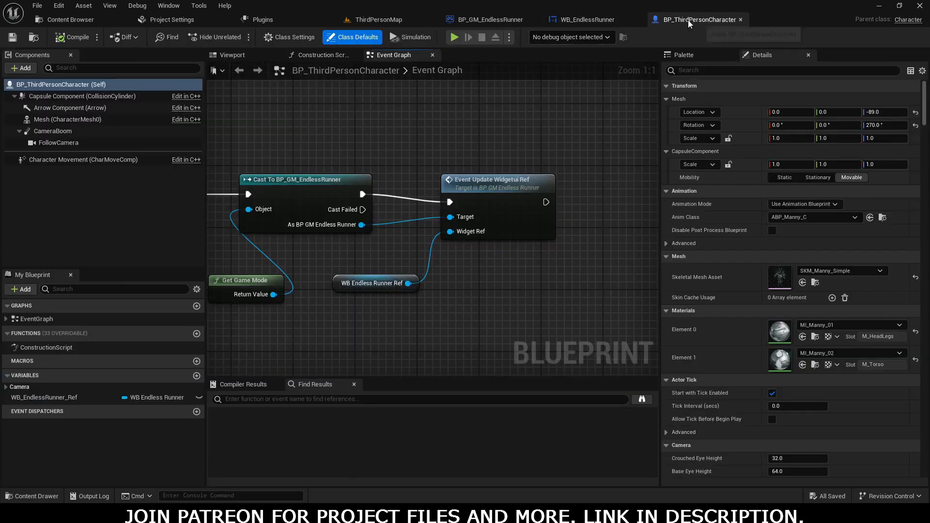
{"action": "left_click_drag", "start_coordinate": [690, 24], "coordinate": [496, 22]}
{"action": "right_click_drag", "start_coordinate": [409, 125], "coordinate": [462, 143]}
Open the BP_Floor Blueprint from the EndlessRunner/Actors content folder
{"action": "key", "text": "ctrl+space"}
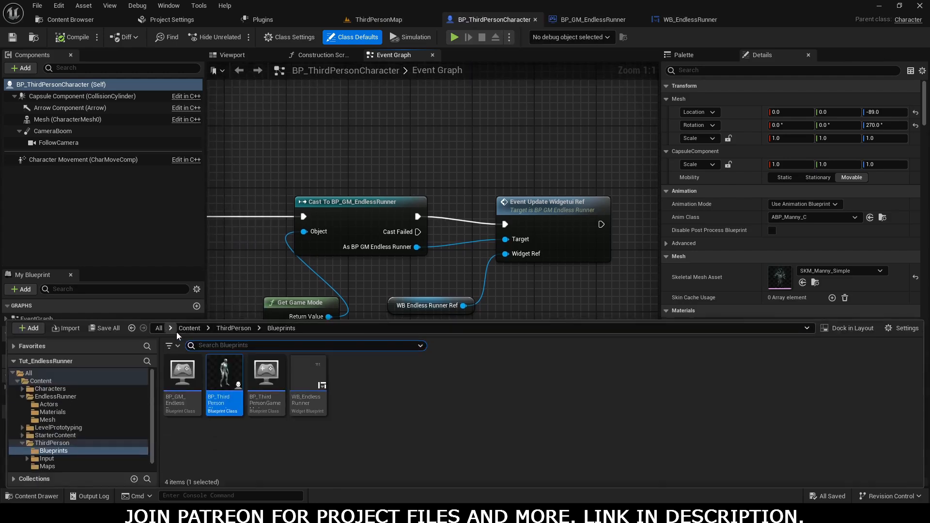
{"action": "left_click", "coordinate": [189, 329]}
{"action": "double_click", "coordinate": [225, 383]}
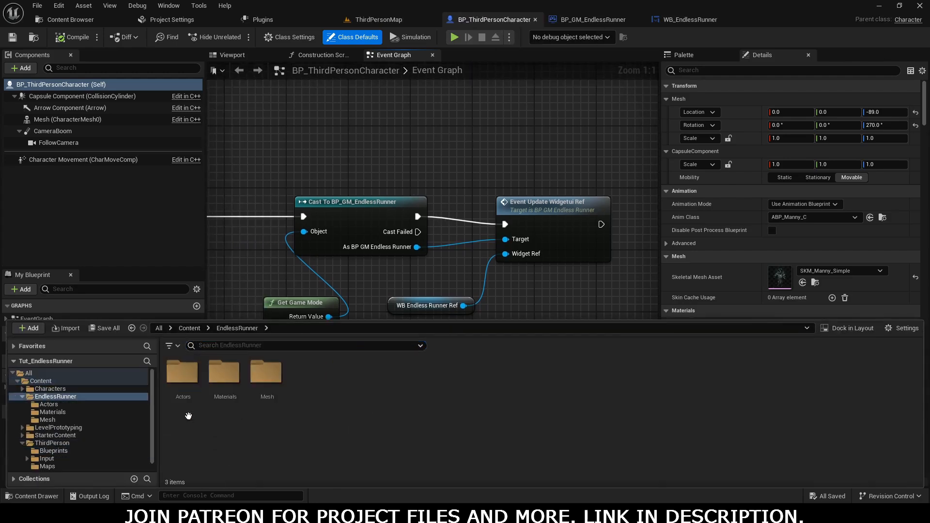
{"action": "double_click", "coordinate": [184, 385]}
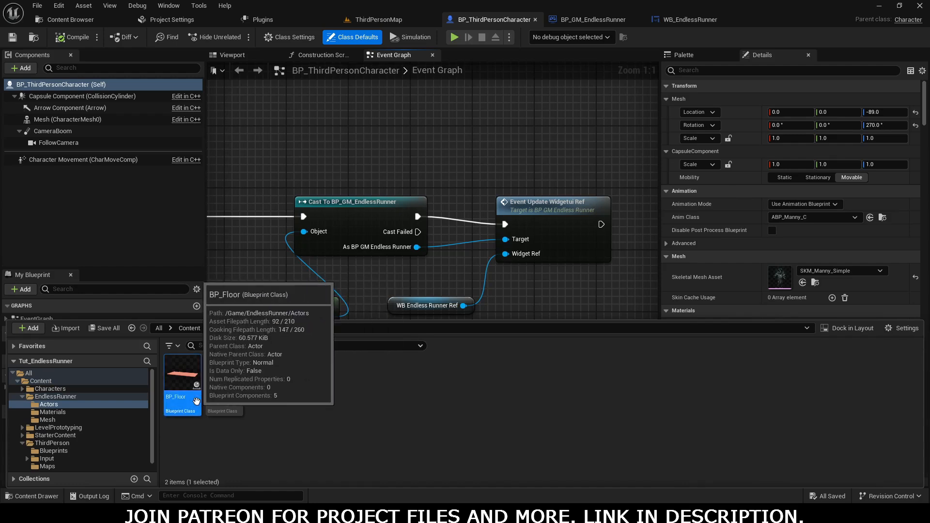
{"action": "double_click", "coordinate": [183, 383]}
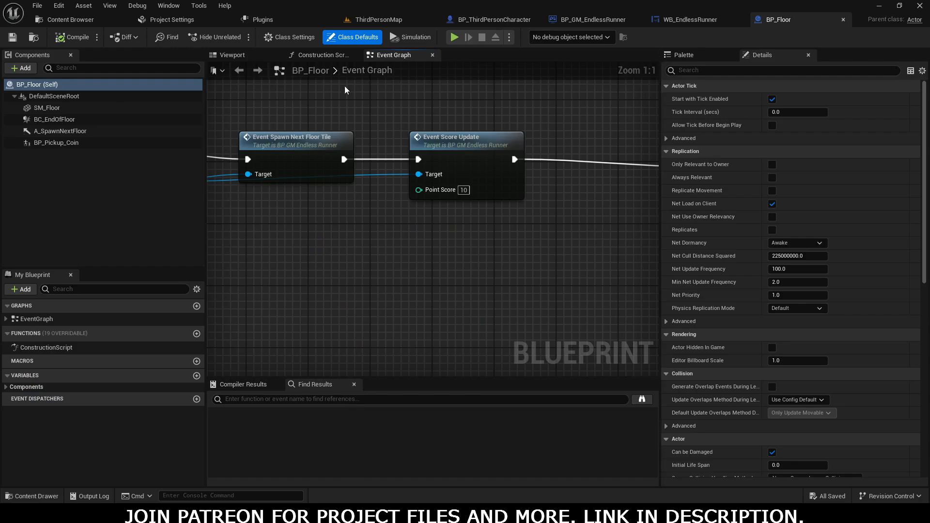
Examine the coin pickup placed on the floor tile in BP_Floor's 3D preview from several angles
{"action": "left_click", "coordinate": [232, 55]}
{"action": "right_click_drag", "start_coordinate": [496, 199], "coordinate": [490, 204]}
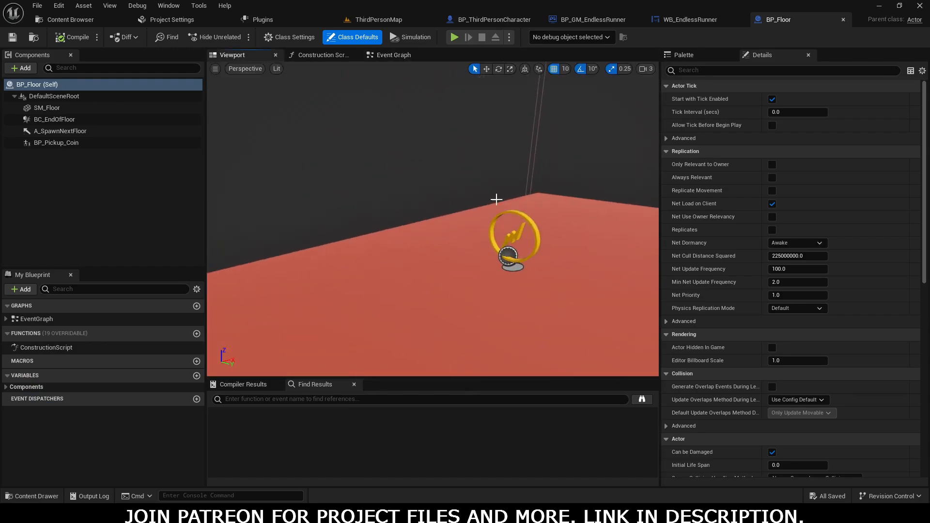
{"action": "right_click_drag", "start_coordinate": [479, 239], "coordinate": [457, 253]}
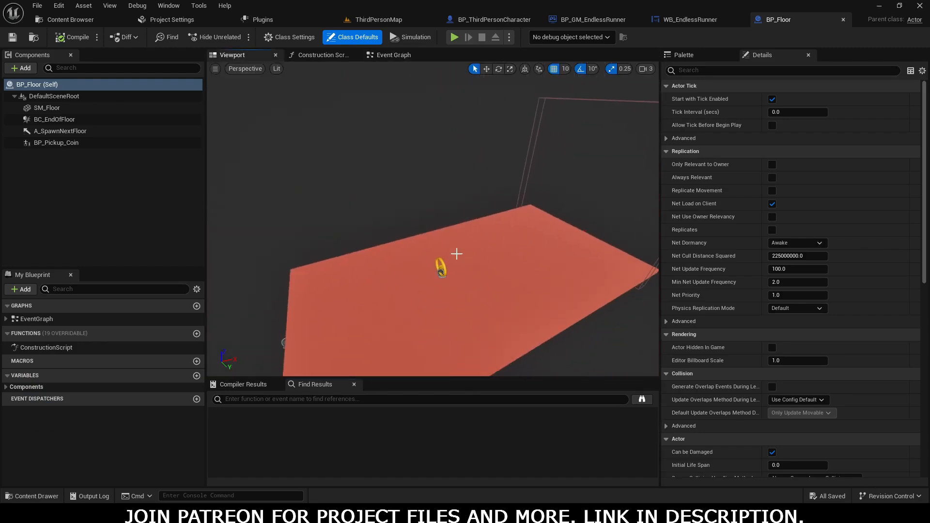
{"action": "right_click_drag", "start_coordinate": [528, 285], "coordinate": [542, 277]}
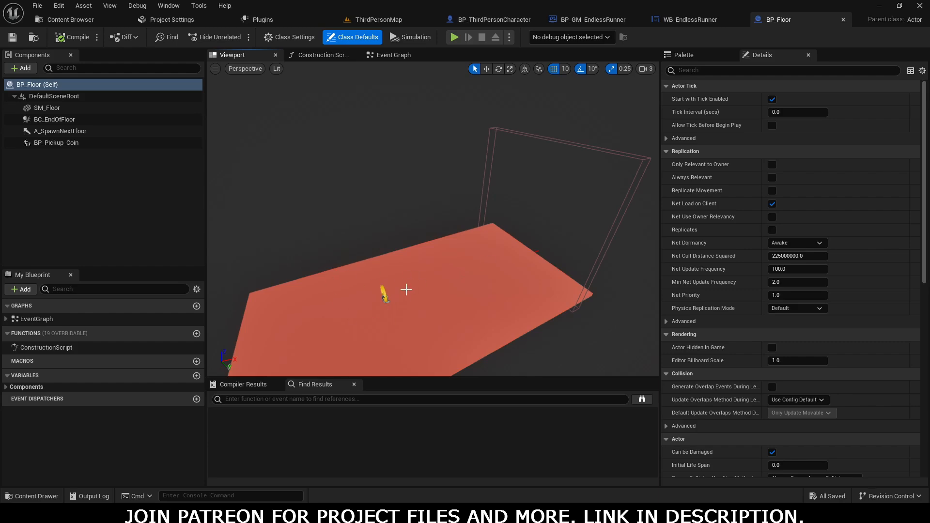
{"action": "right_click_drag", "start_coordinate": [441, 282], "coordinate": [465, 268]}
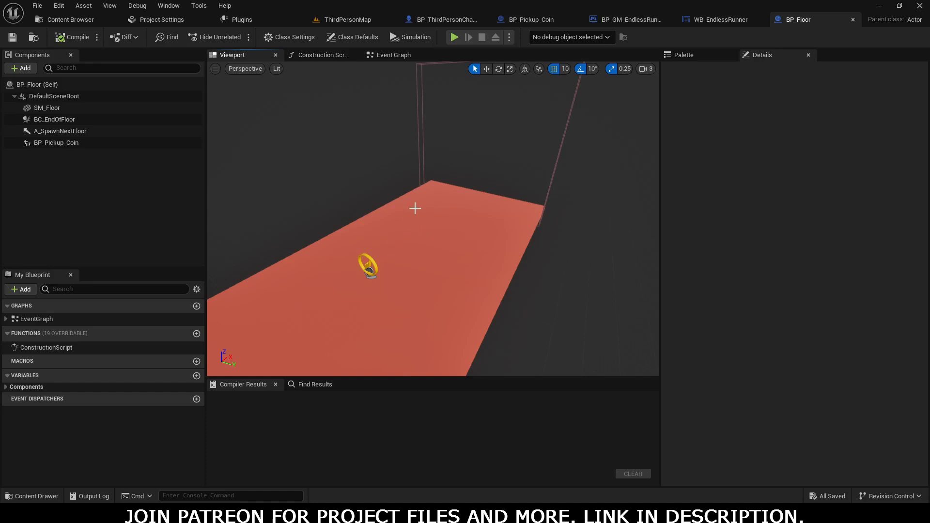
{"action": "right_click_drag", "start_coordinate": [415, 212], "coordinate": [408, 214]}
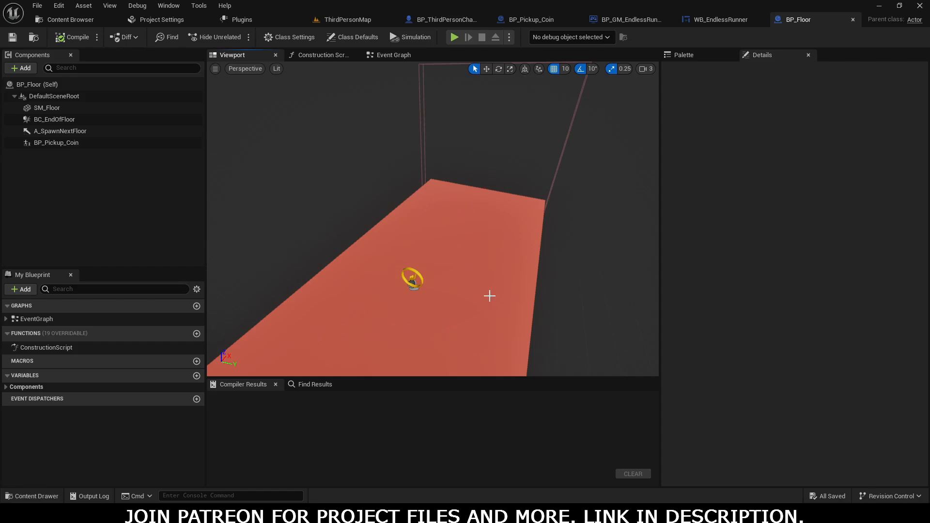
{"action": "right_click_drag", "start_coordinate": [489, 296], "coordinate": [481, 258]}
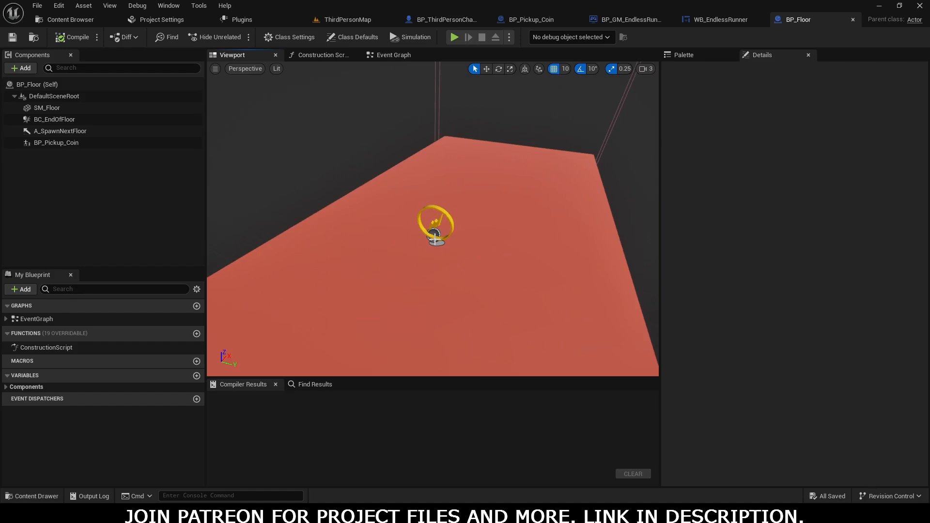
Close BP_Floor, reopen BP_Pickup_Coin from the content folder and place its editor directly after BP_ThirdPersonCharacter
{"action": "left_click", "coordinate": [854, 19]}
{"action": "left_click", "coordinate": [631, 19]}
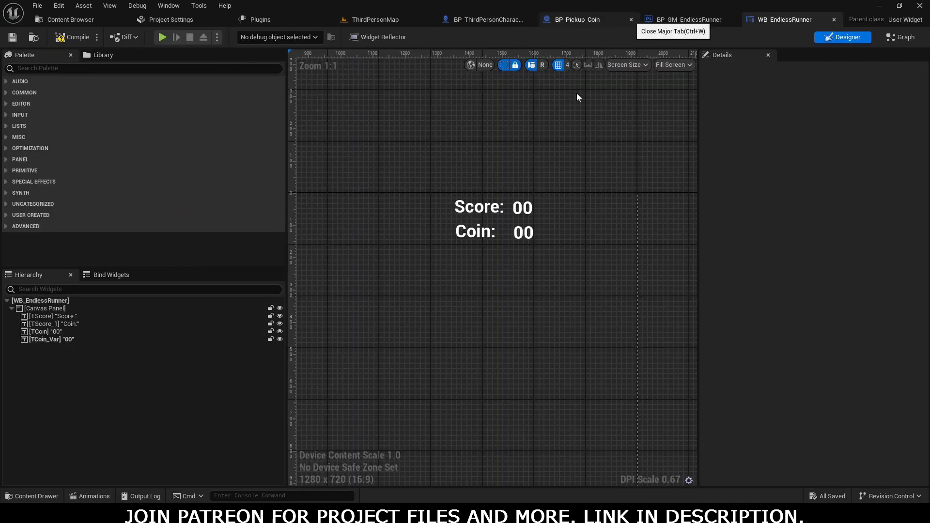
{"action": "key", "text": "ctrl+space"}
{"action": "double_click", "coordinate": [224, 375]}
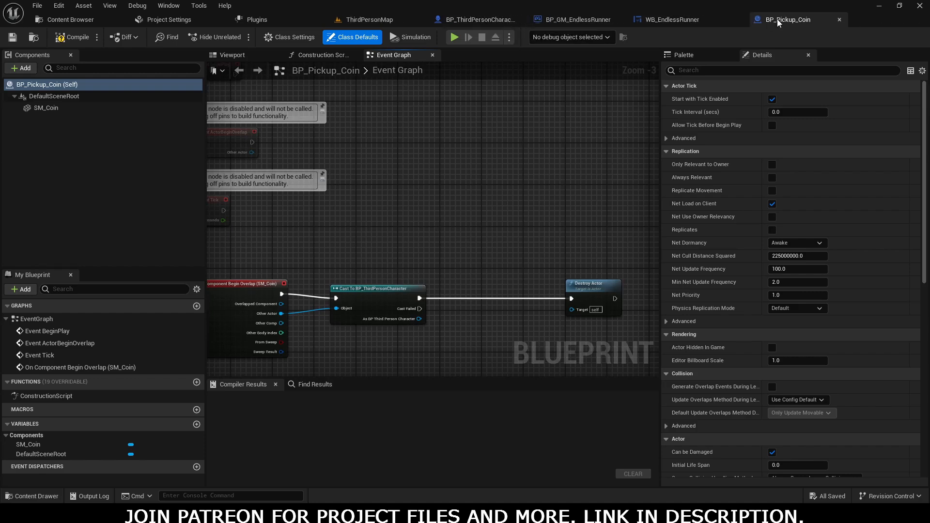
{"action": "left_click_drag", "start_coordinate": [778, 23], "coordinate": [542, 26]}
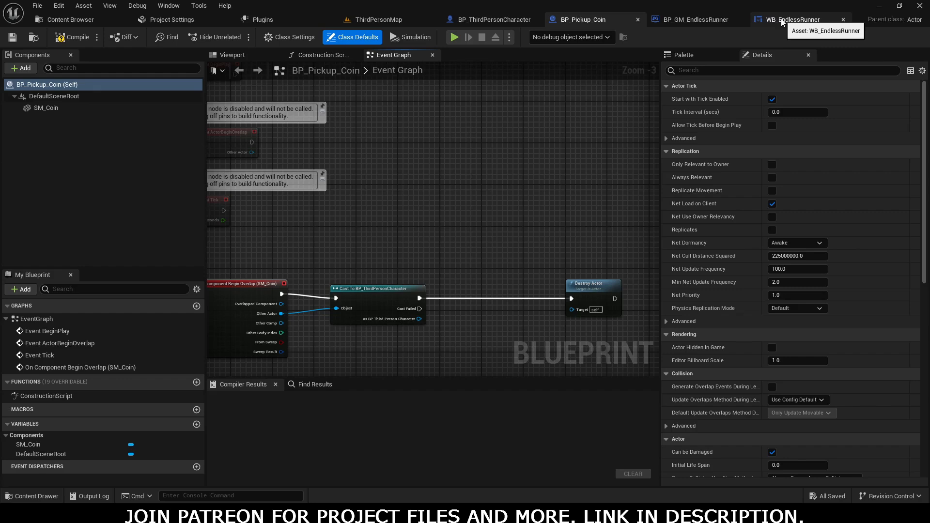
Compile the BP_Pickup_Coin Blueprint and save all assets
{"action": "left_click", "coordinate": [73, 37]}
{"action": "right_click_drag", "start_coordinate": [594, 181], "coordinate": [580, 92]}
{"action": "left_click", "coordinate": [36, 5]}
{"action": "left_click", "coordinate": [62, 74]}
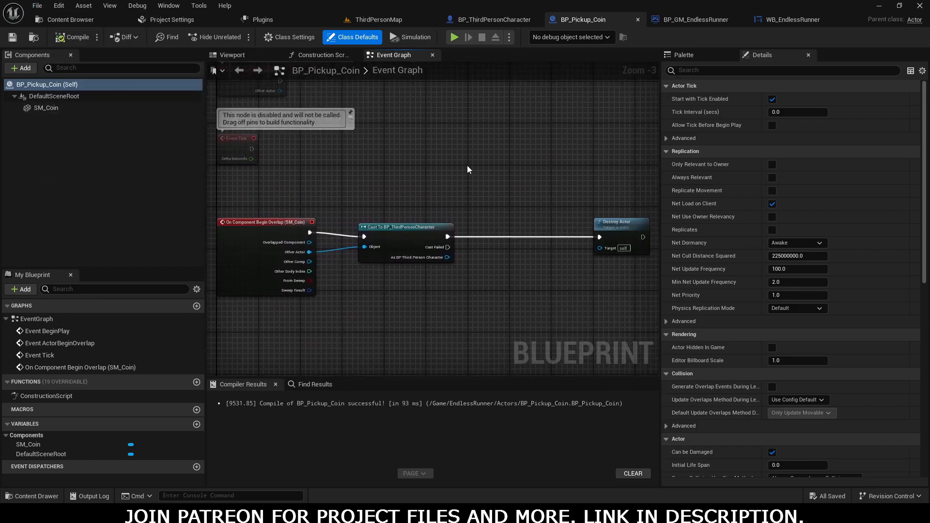
Examine BP_Pickup_Coin's event graph, from the SM_Coin overlap event through the character cast to the Destroy Actor node
{"action": "right_click_drag", "start_coordinate": [527, 178], "coordinate": [418, 127]}
{"action": "scroll", "coordinate": [380, 162], "scroll_direction": "up", "scroll_amount": 3}
{"action": "right_click_drag", "start_coordinate": [379, 163], "coordinate": [609, 179]}
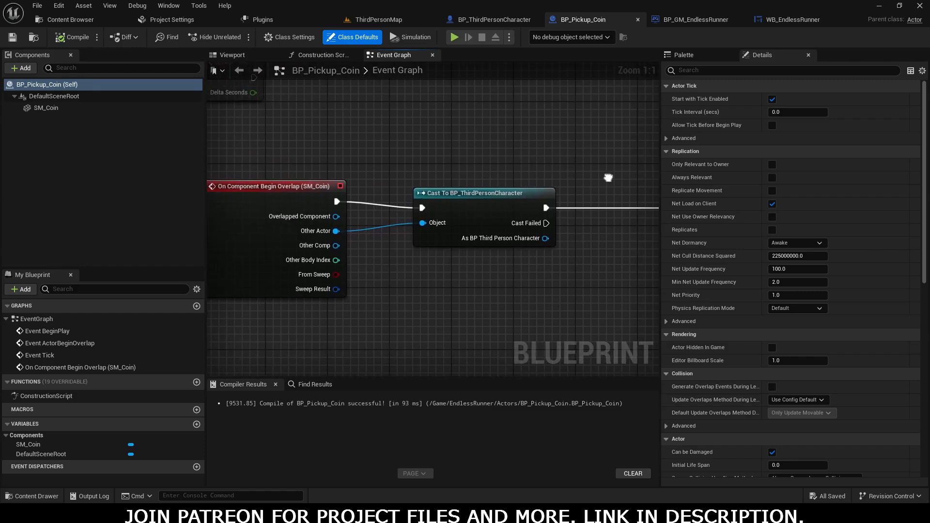
{"action": "left_click_drag", "start_coordinate": [287, 147], "coordinate": [334, 246]}
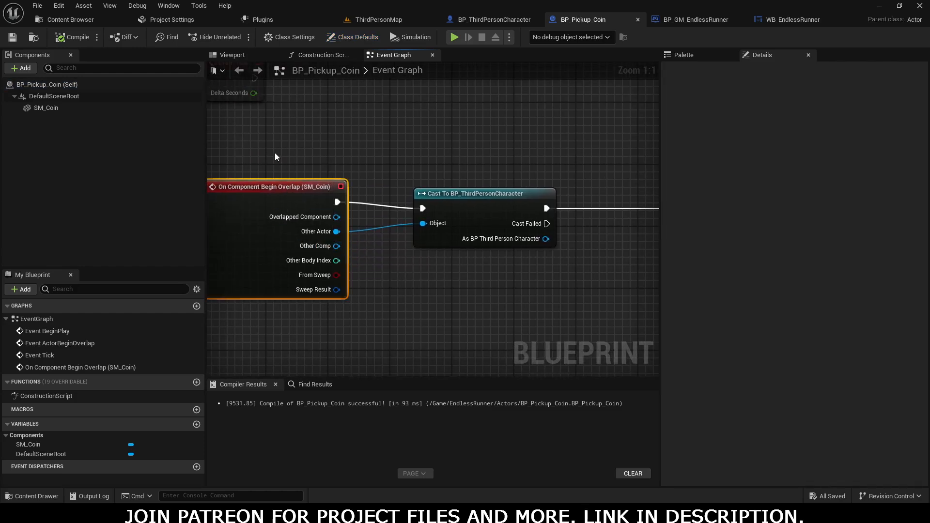
{"action": "left_click", "coordinate": [234, 56]}
{"action": "left_click", "coordinate": [368, 54]}
{"action": "left_click_drag", "start_coordinate": [280, 155], "coordinate": [374, 311]}
{"action": "right_click_drag", "start_coordinate": [574, 307], "coordinate": [234, 298]}
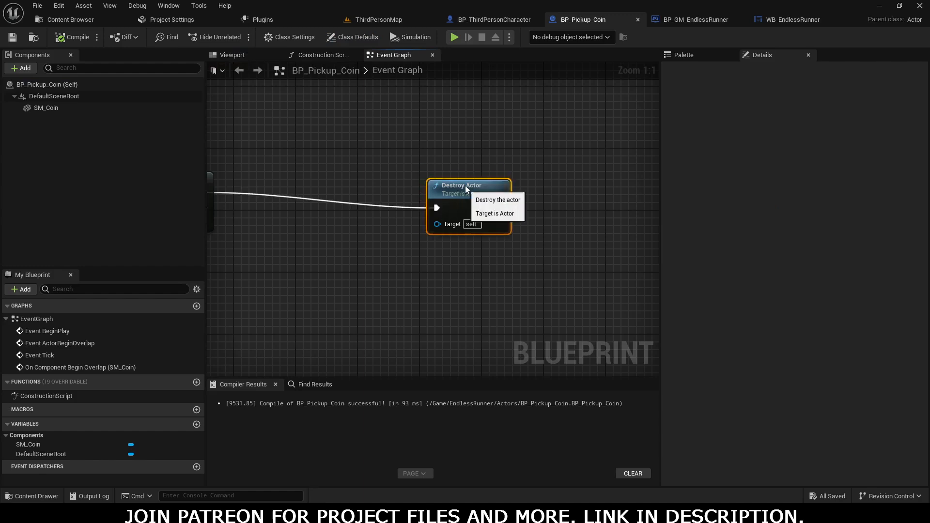